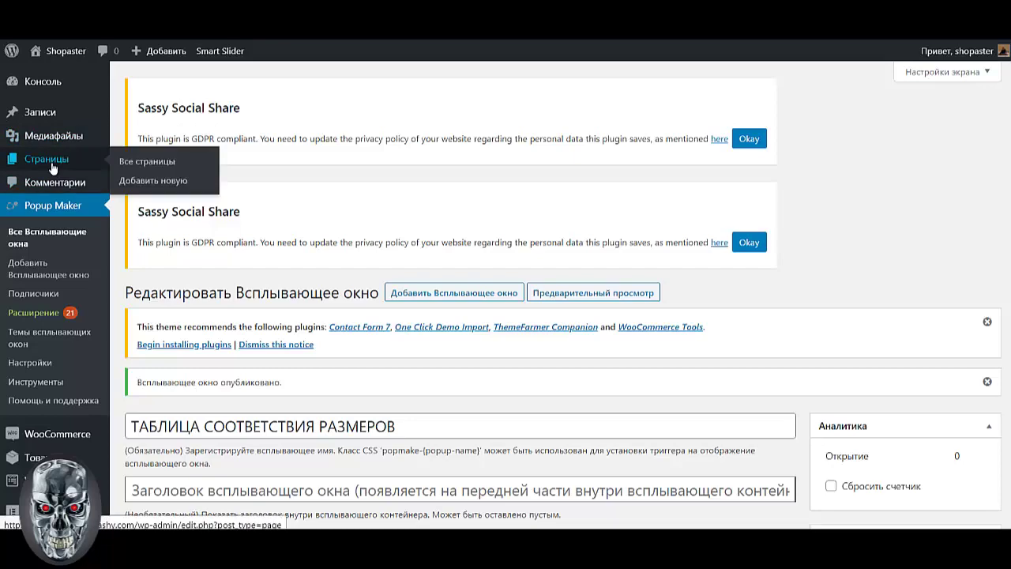
Open the Sample Page for editing from the list of all pages and dismiss the block editor's welcome tip.
click(51, 162)
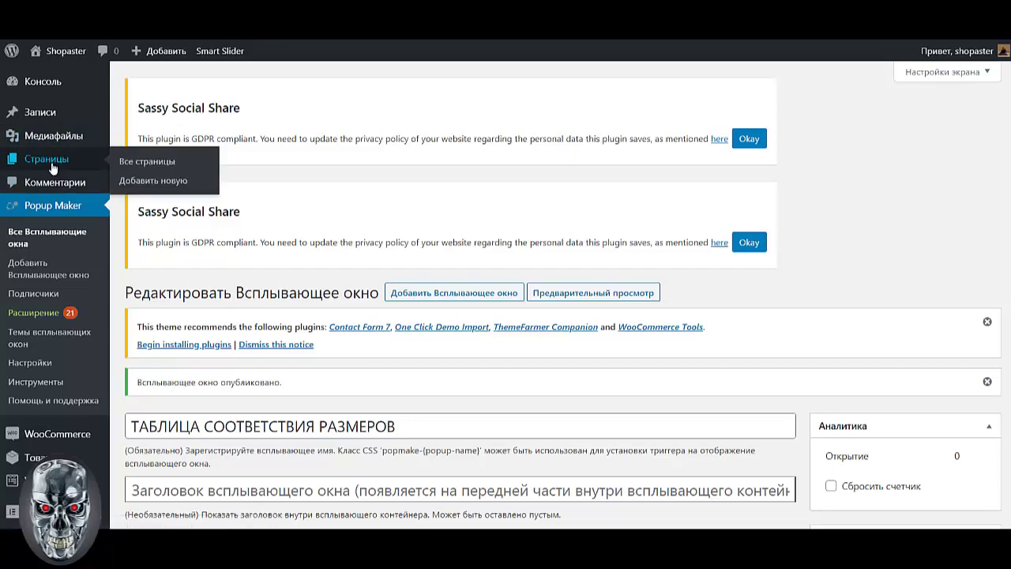
scroll(182, 364, down, 3)
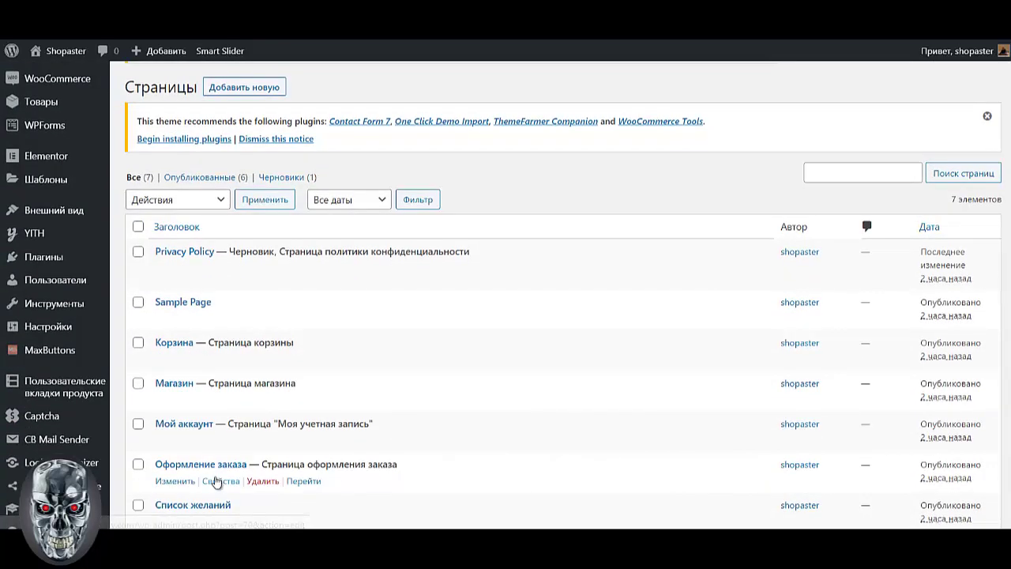
click(174, 320)
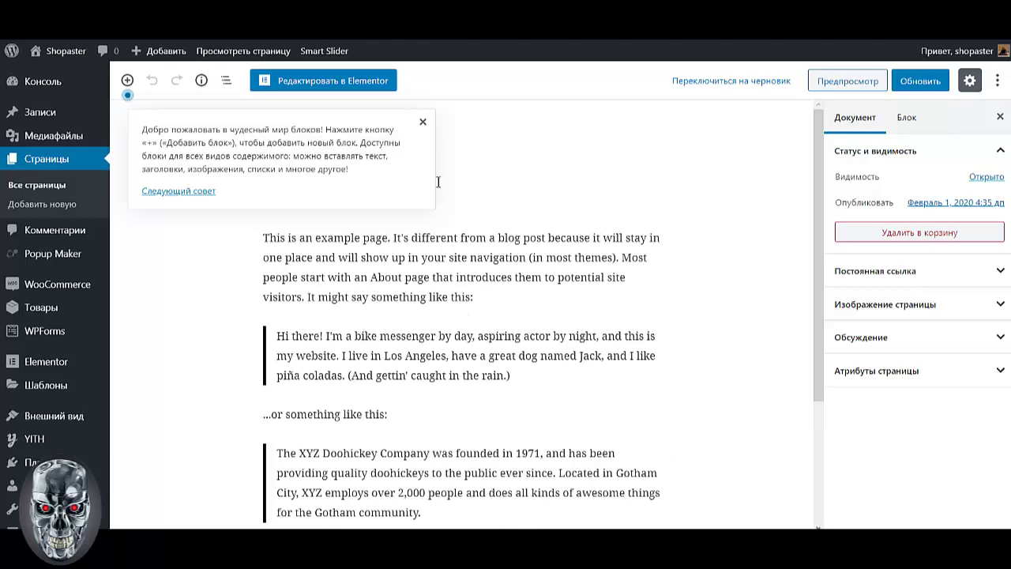
click(422, 122)
click(454, 259)
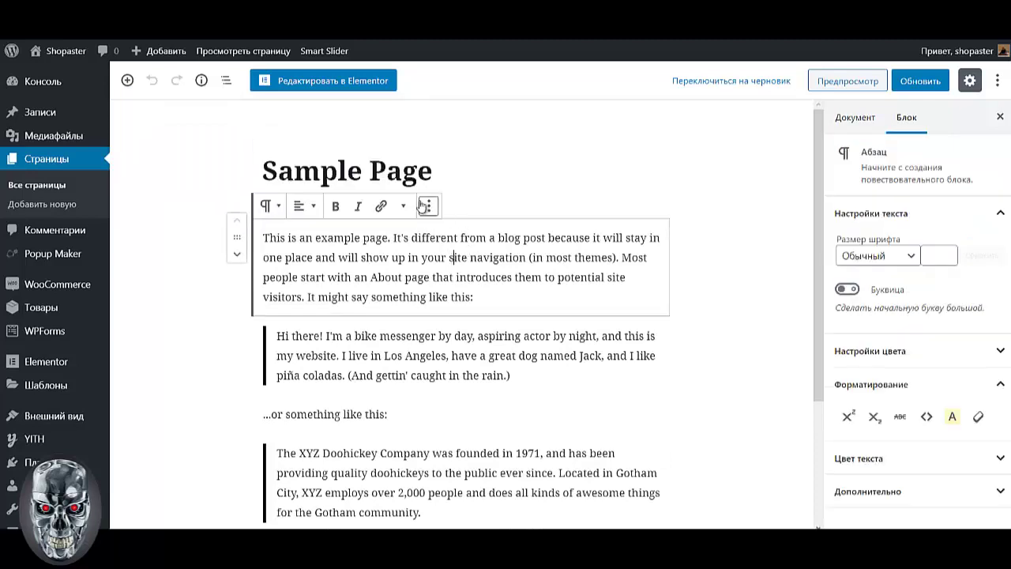
click(464, 357)
click(466, 275)
click(421, 356)
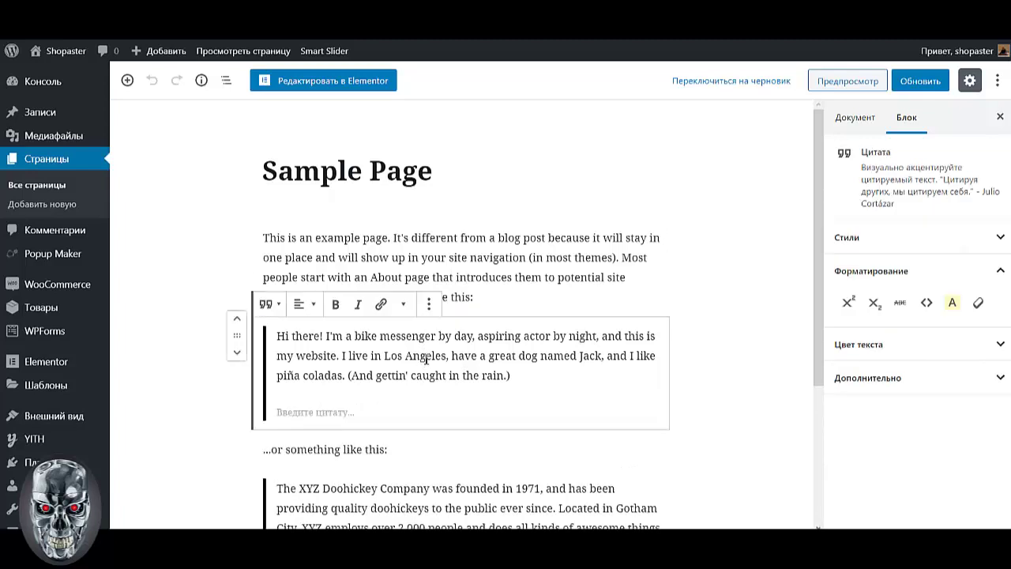
click(436, 259)
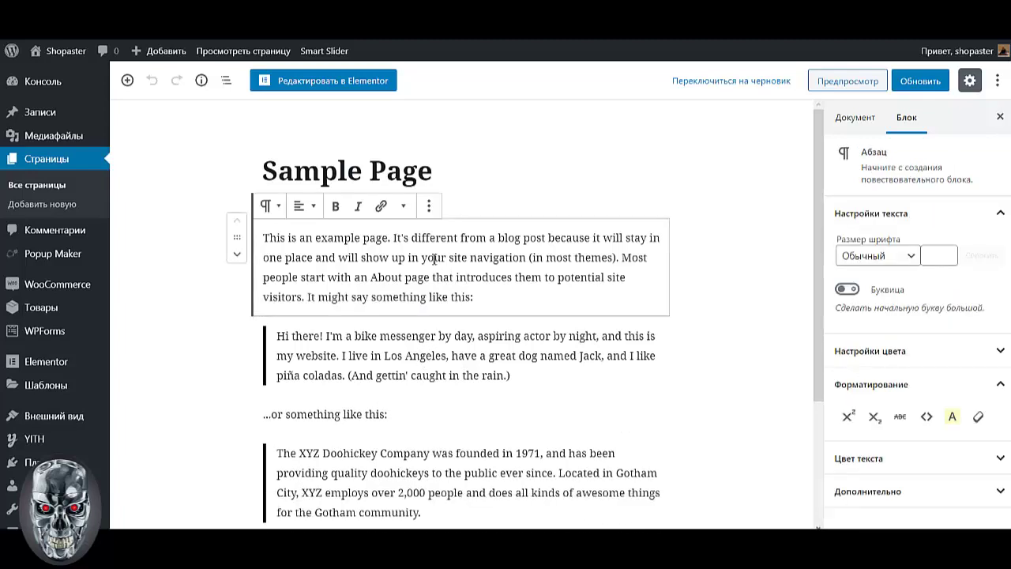
click(412, 355)
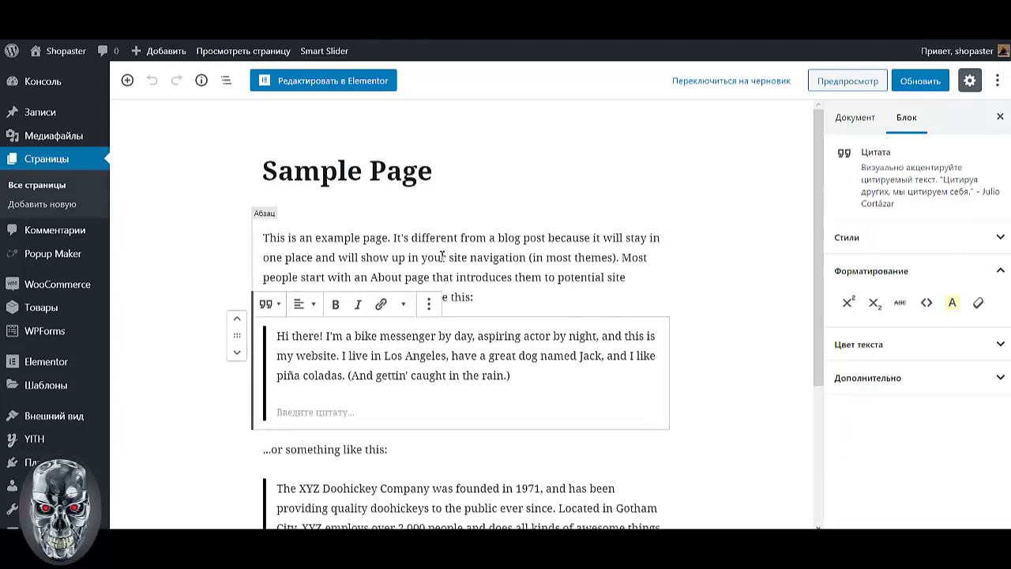
Delete the opening example paragraph and the bike messenger quote block from the Sample Page.
click(442, 255)
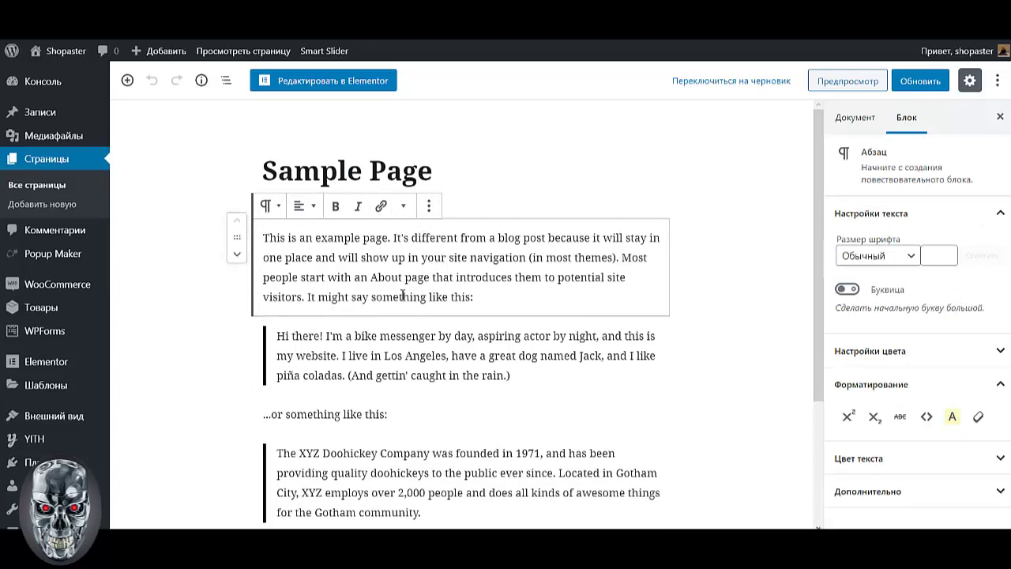
click(428, 207)
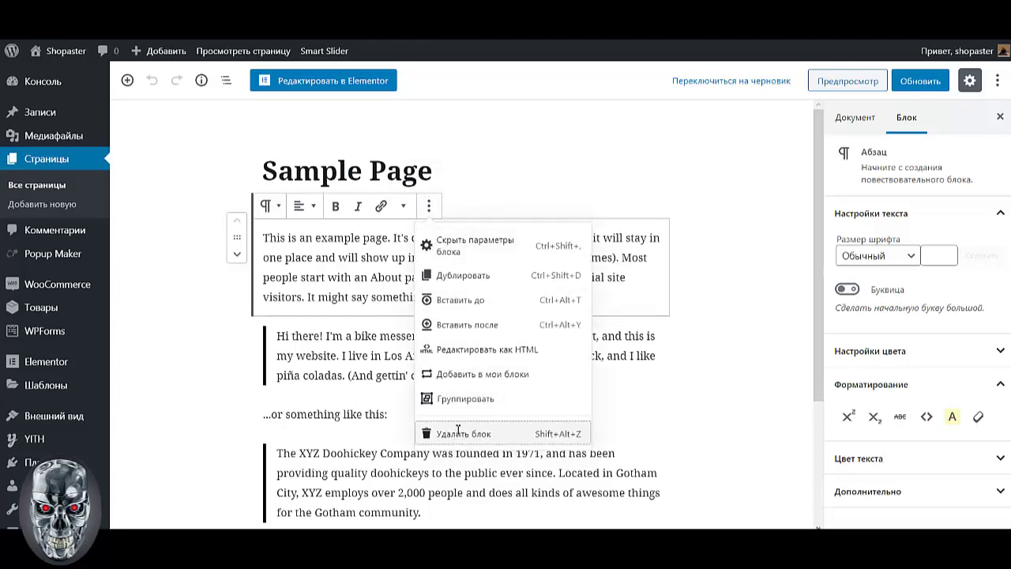
click(458, 432)
click(451, 255)
click(429, 206)
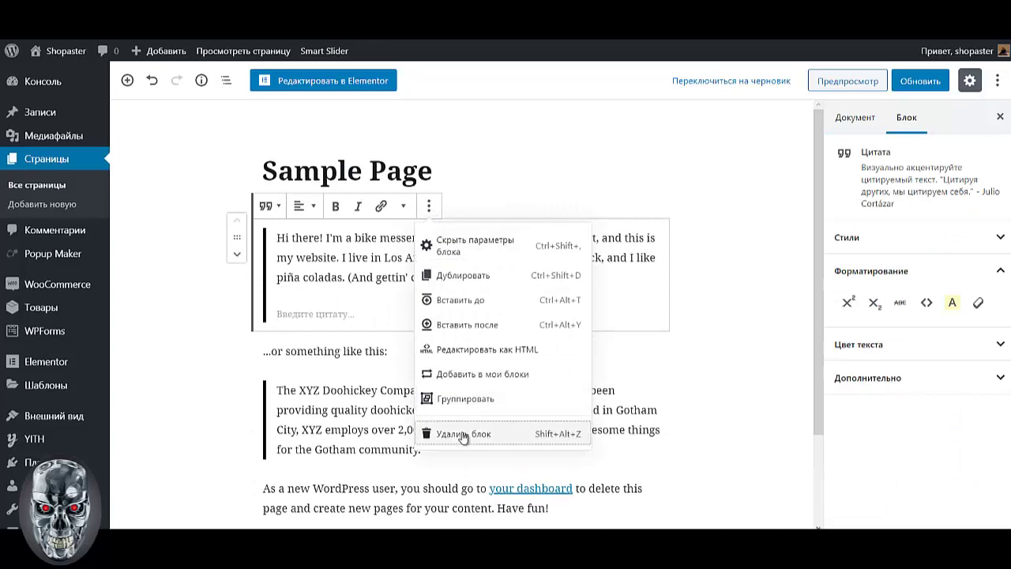
click(463, 434)
Delete the "...or something like this:" paragraph and the XYZ Doohickey Company quote block.
click(411, 236)
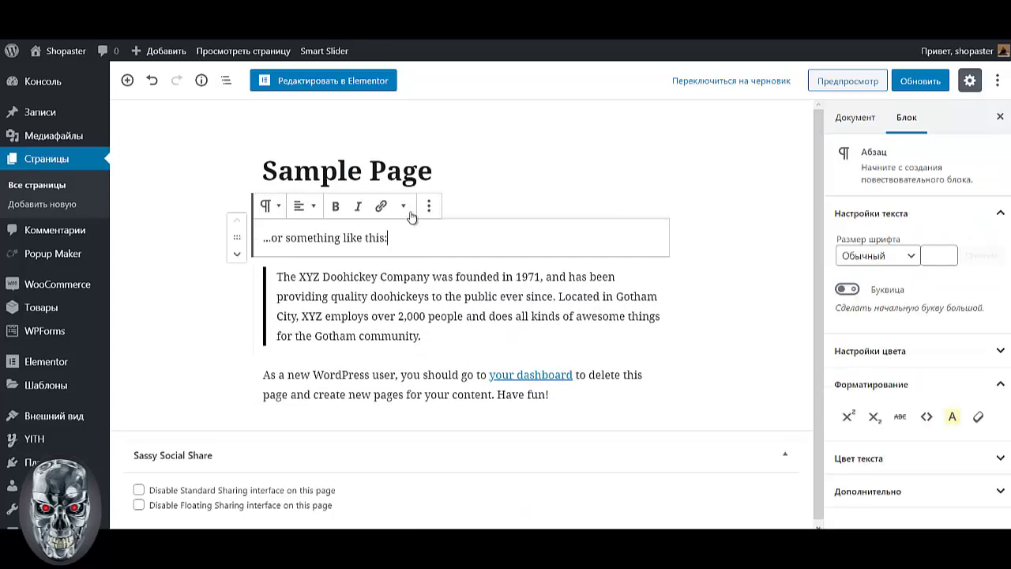
click(429, 207)
click(463, 432)
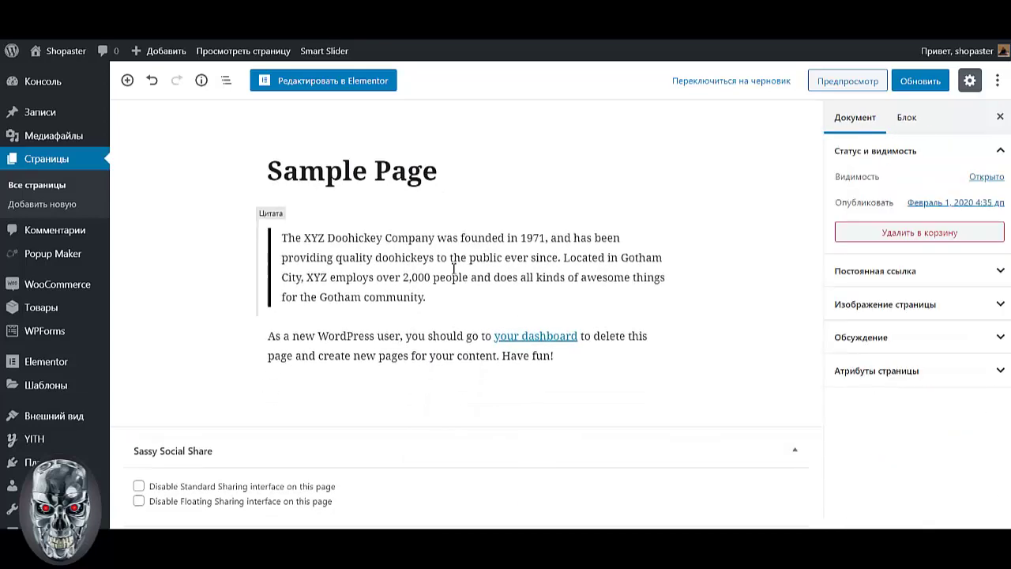
click(454, 268)
click(435, 206)
click(452, 433)
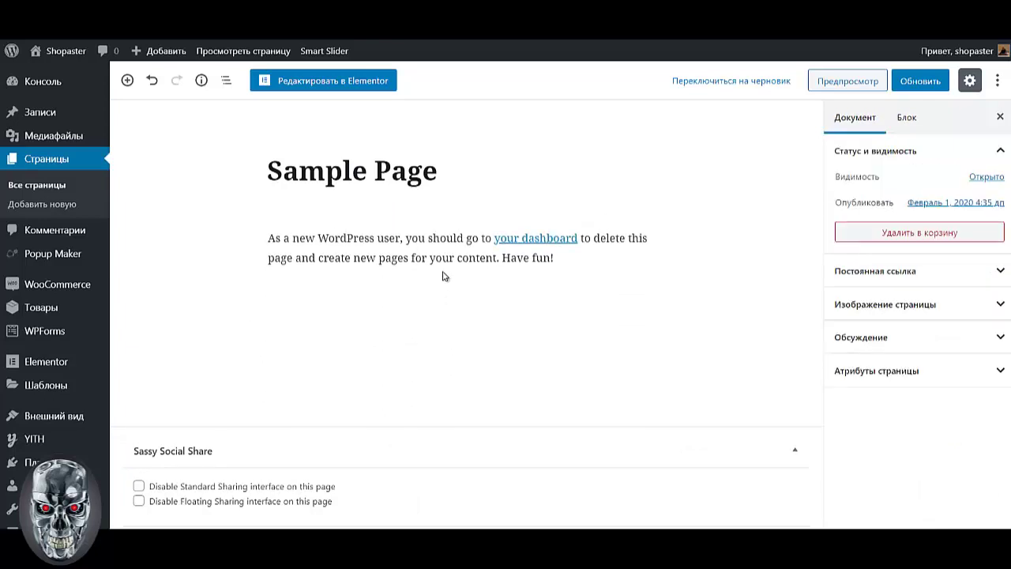
Delete the remaining paragraph about the WordPress dashboard so the Sample Page has no content.
click(444, 257)
click(437, 207)
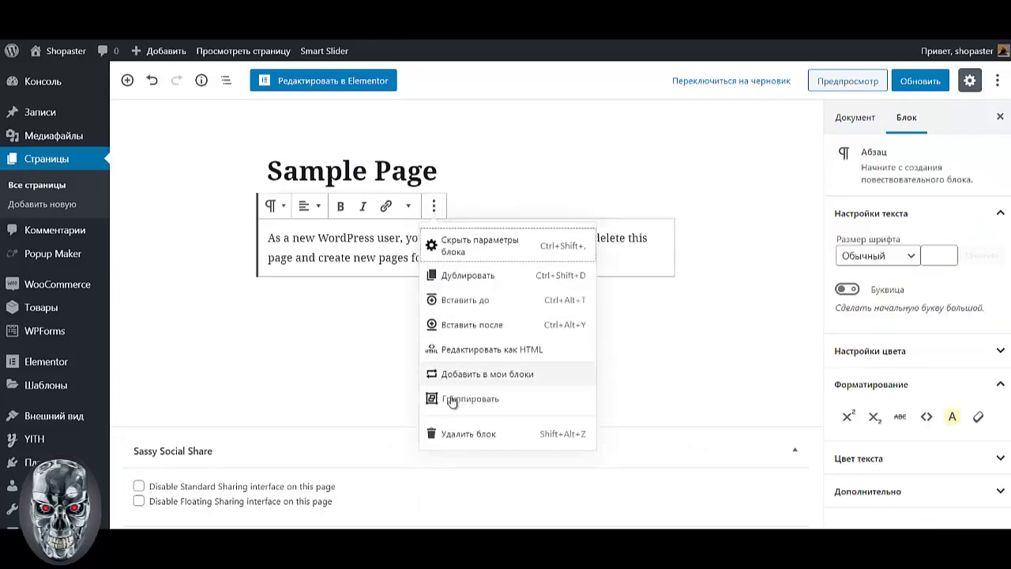
click(462, 436)
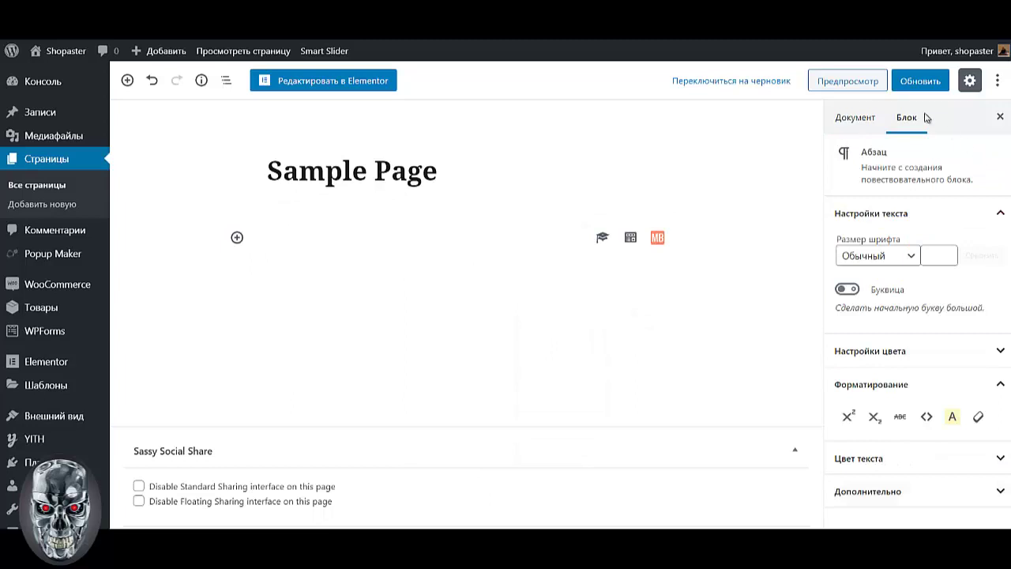
Set the Sample Page's template to FrontPage (NewStore) in its page attributes and update the page.
click(866, 127)
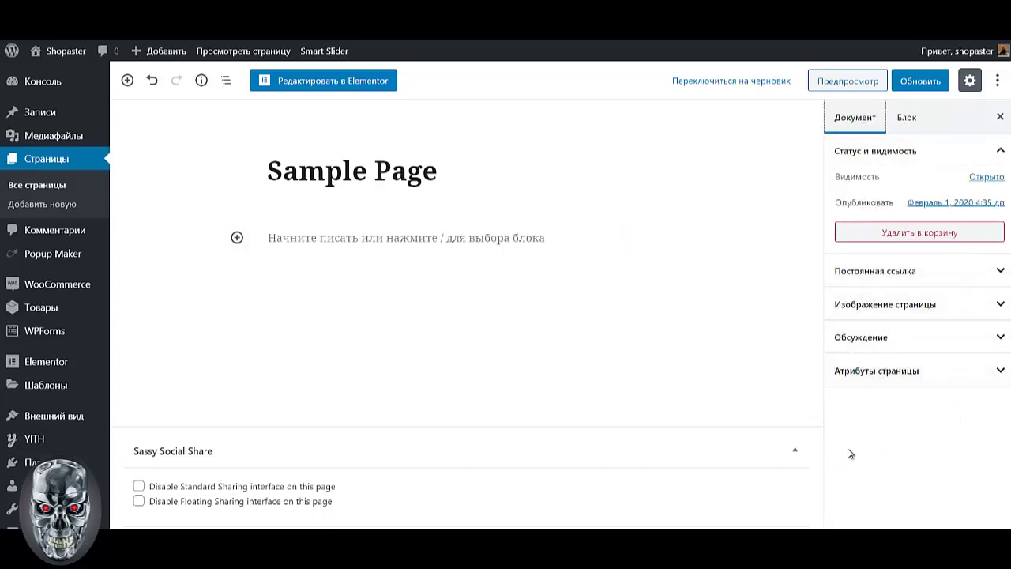
click(885, 377)
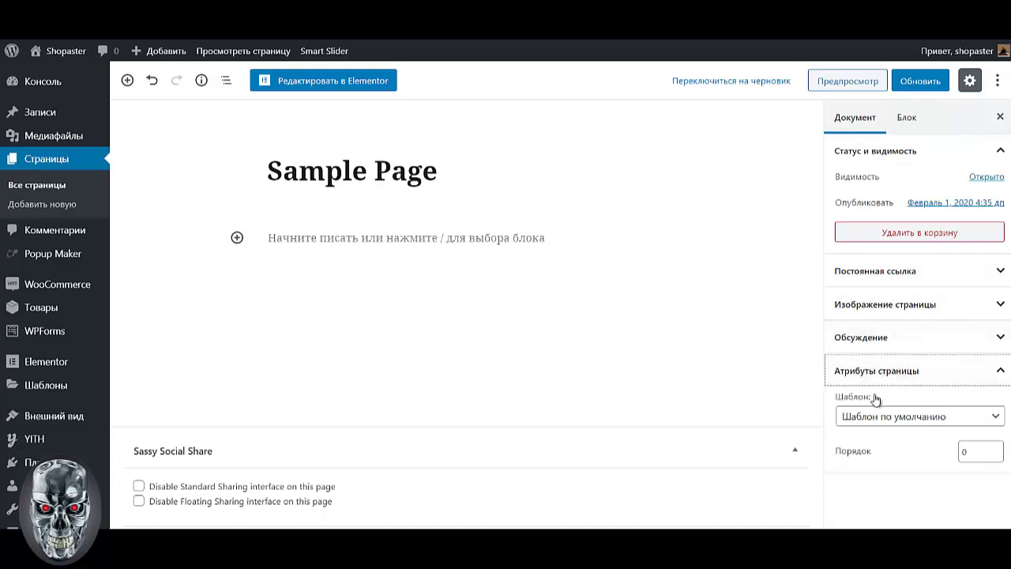
scroll(875, 407, down, 2)
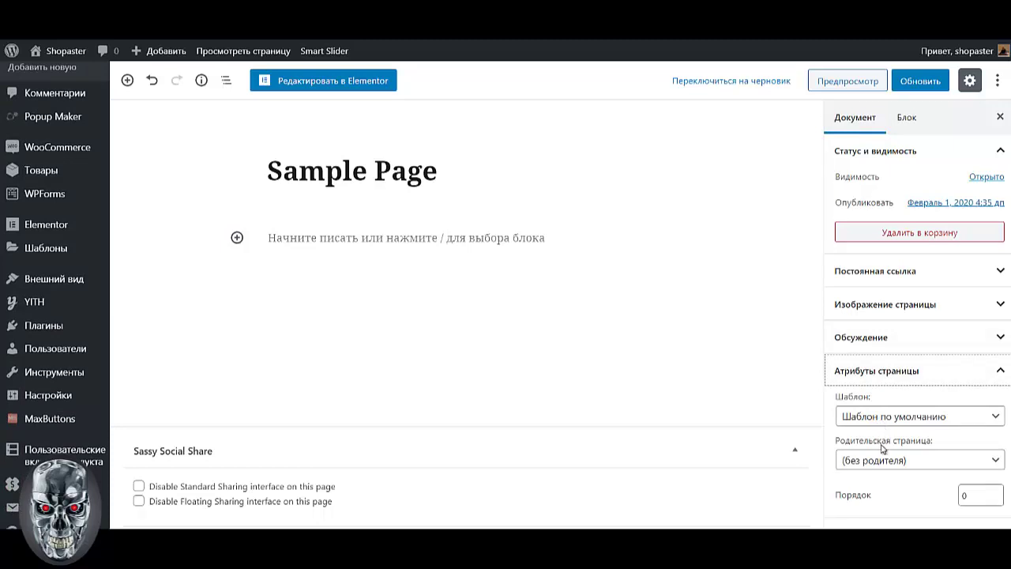
click(903, 418)
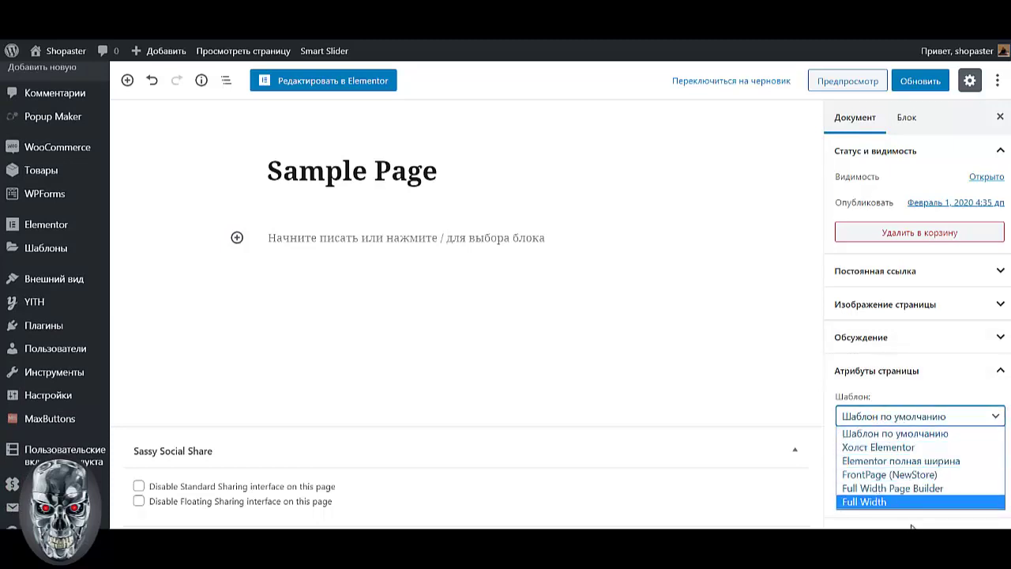
click(912, 478)
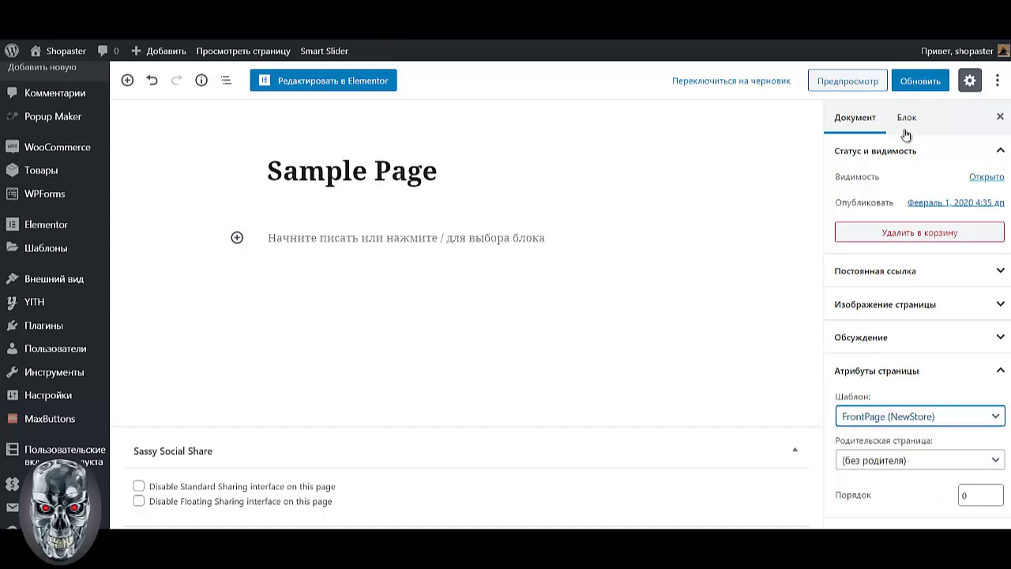
click(919, 83)
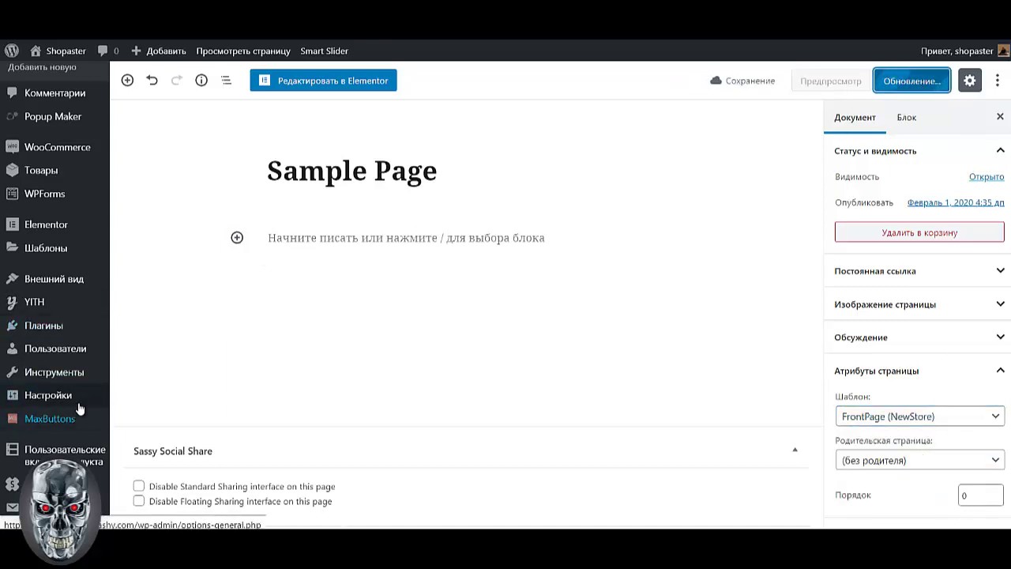
Open the Магазин page from the list of all pages, change its title to КАТАЛОГ and update it.
mouse_move(79, 408)
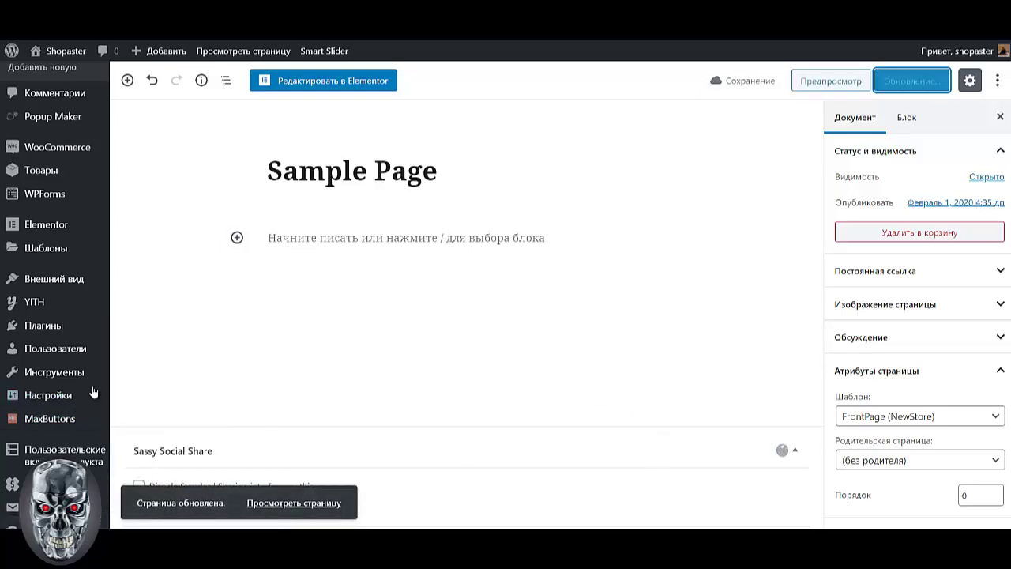
scroll(67, 180, up, 2)
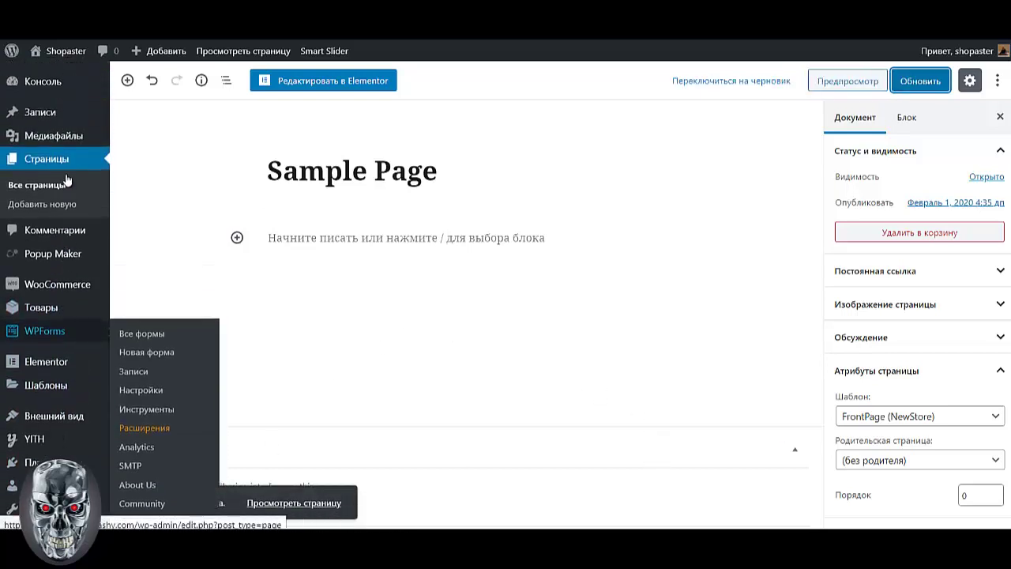
click(58, 188)
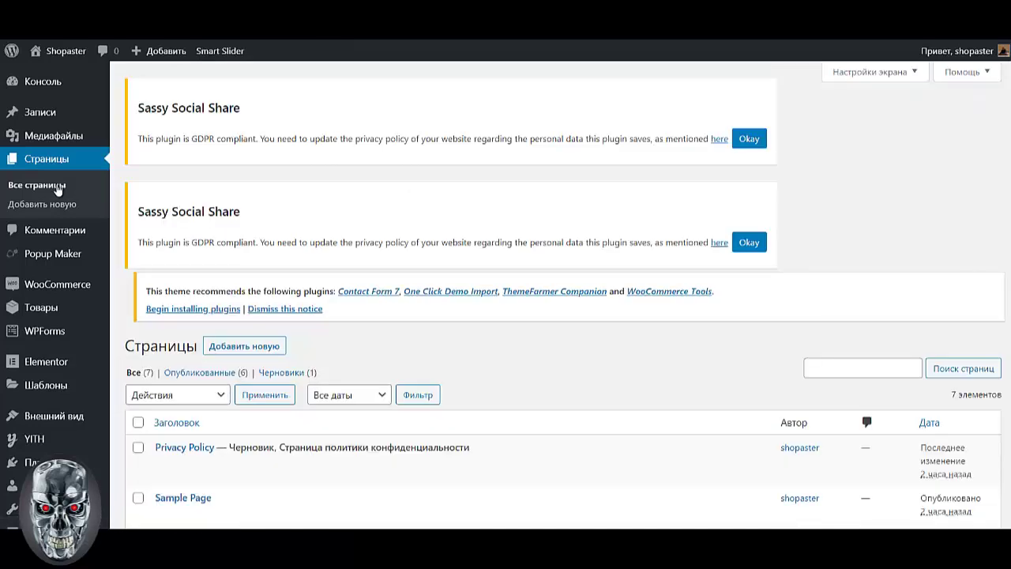
scroll(211, 440, down, 5)
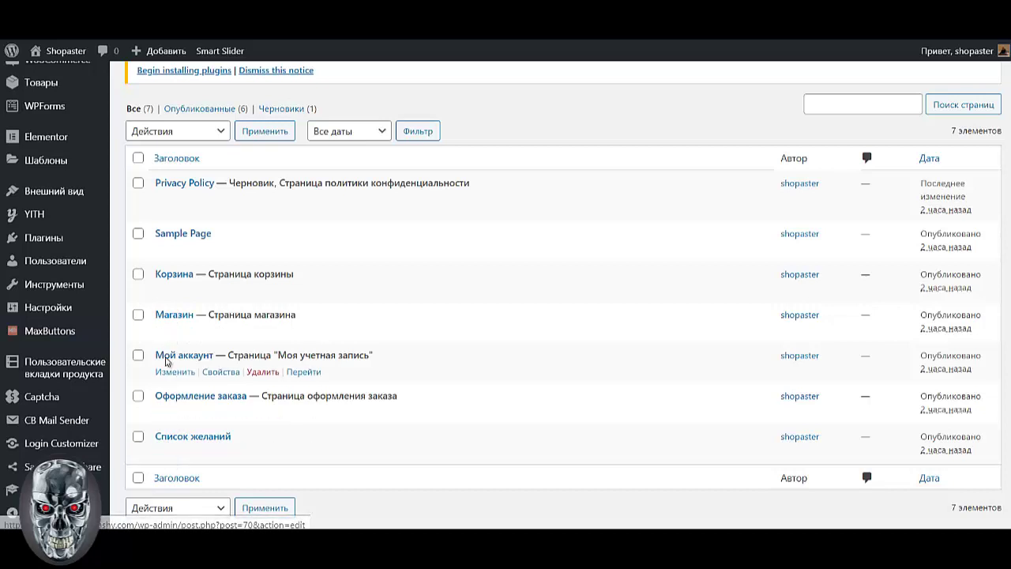
click(175, 331)
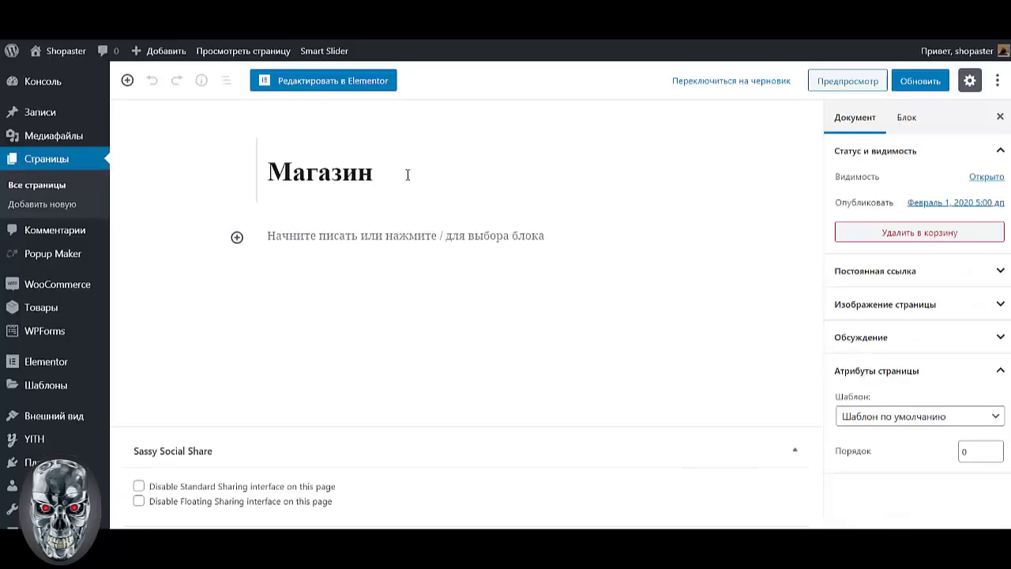
drag(407, 174, 197, 184)
text(КА)
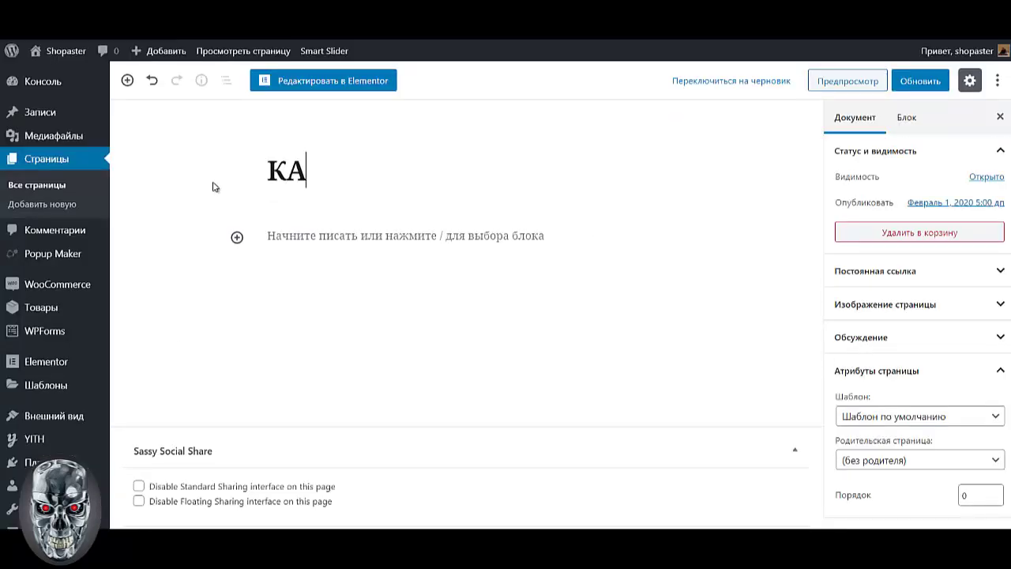
text(ТАЛОГ)
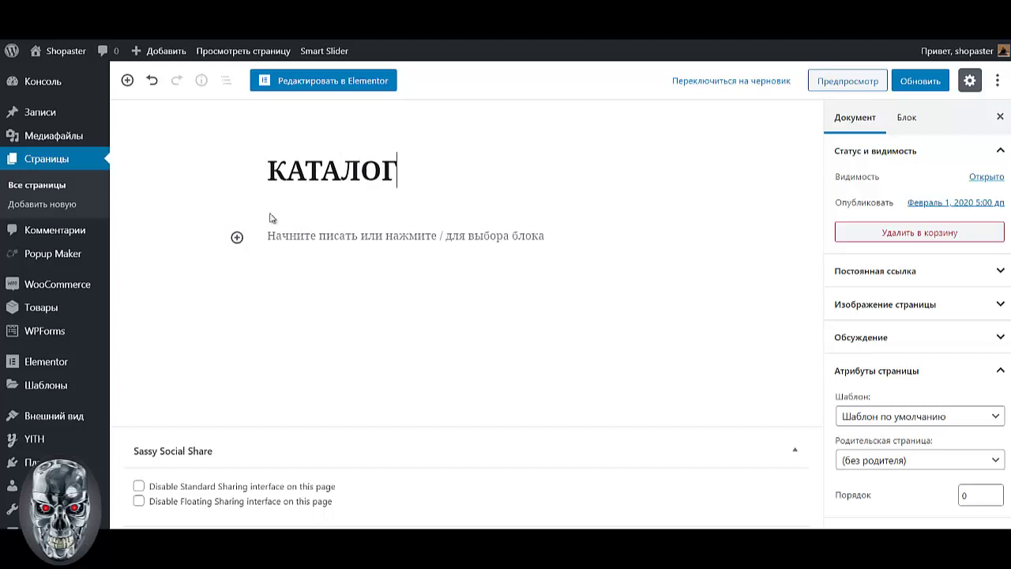
click(917, 80)
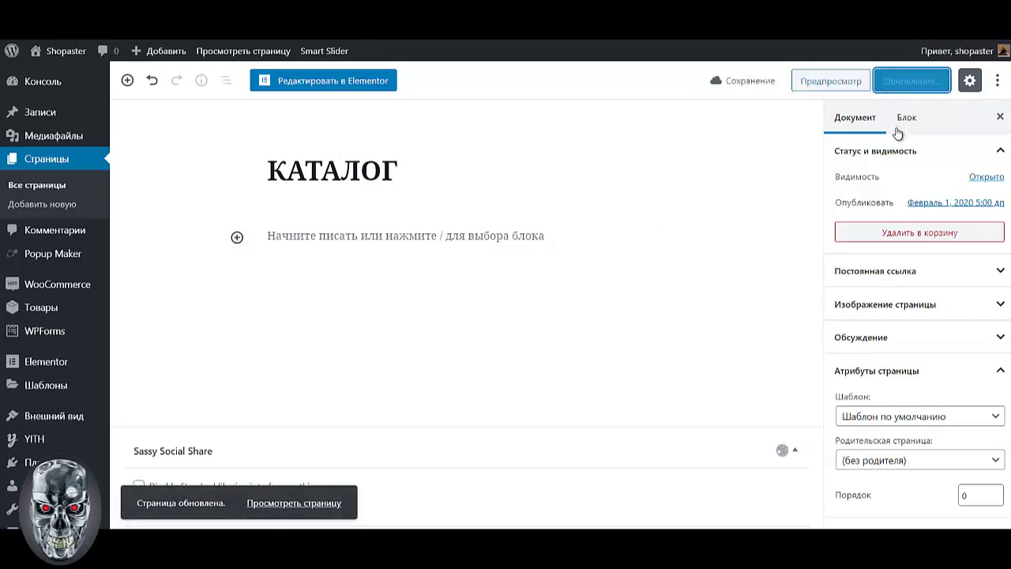
Open the Мой аккаунт page from the page list, change its title to ЛИЧНЫЙ КАБИНЕТ and update it.
click(69, 186)
scroll(198, 326, down, 5)
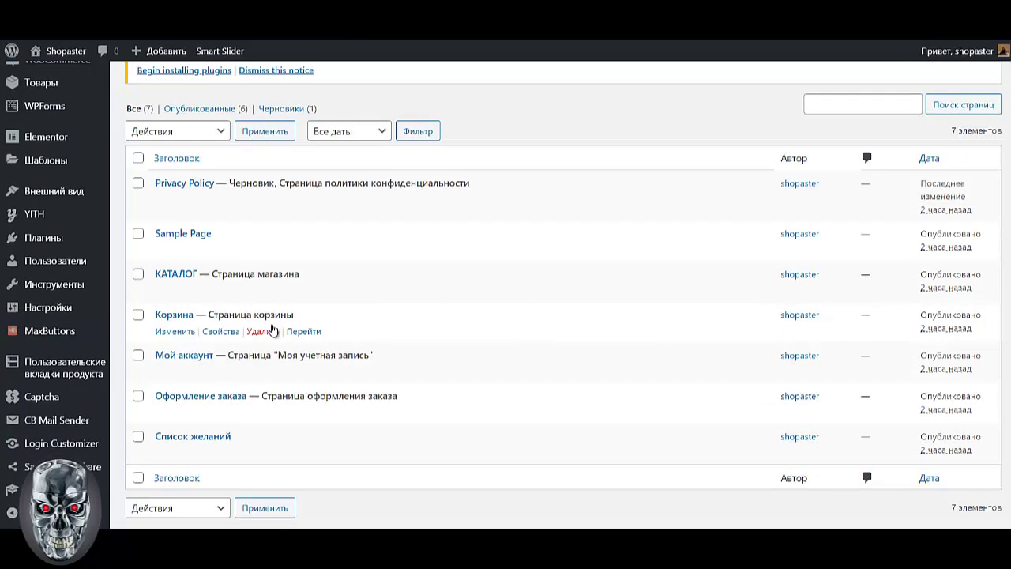
click(173, 329)
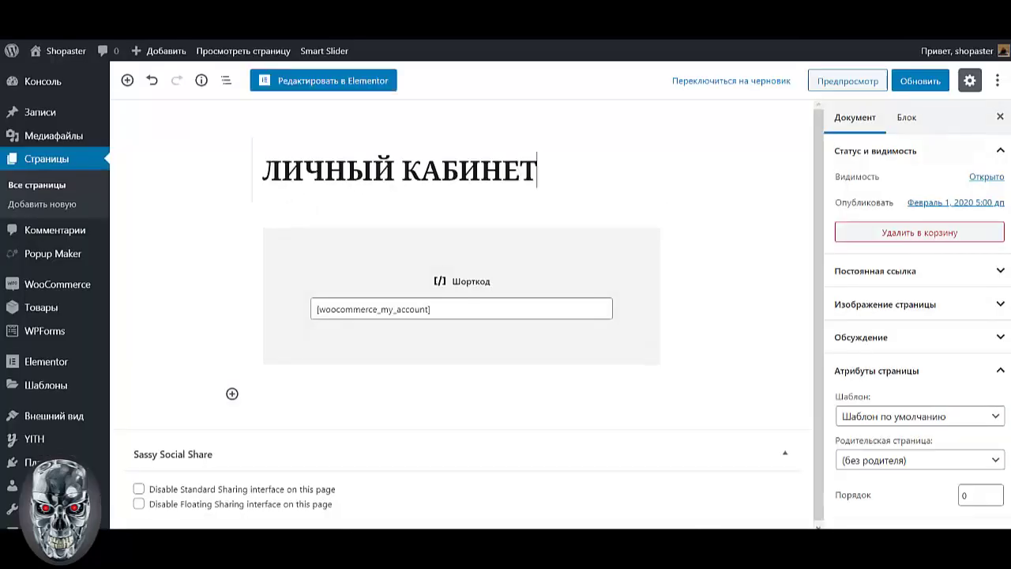
click(919, 84)
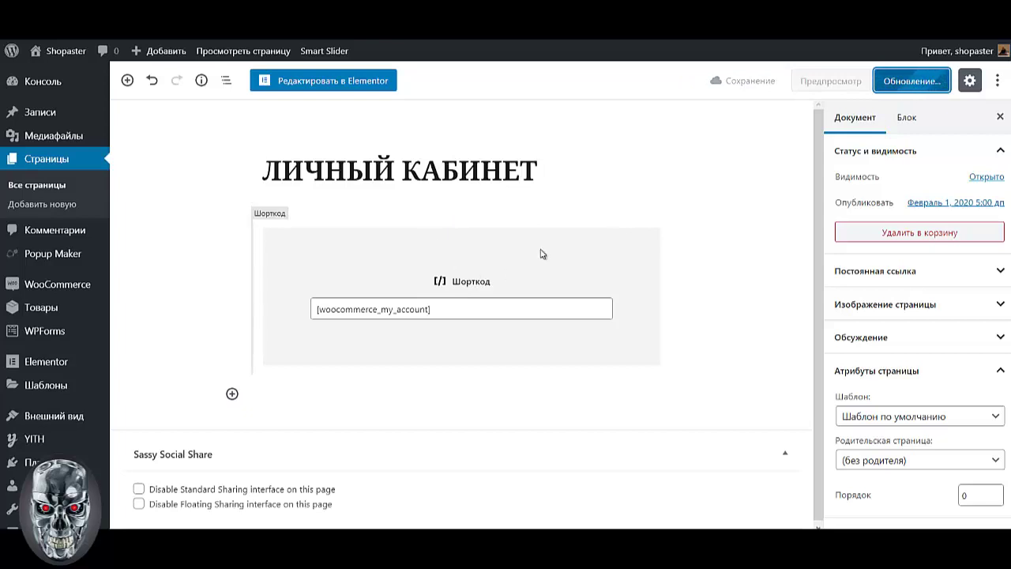
Open the Список желаний page from the list of all pages, change its title to ИЗБРАННОЕ and update it.
click(44, 186)
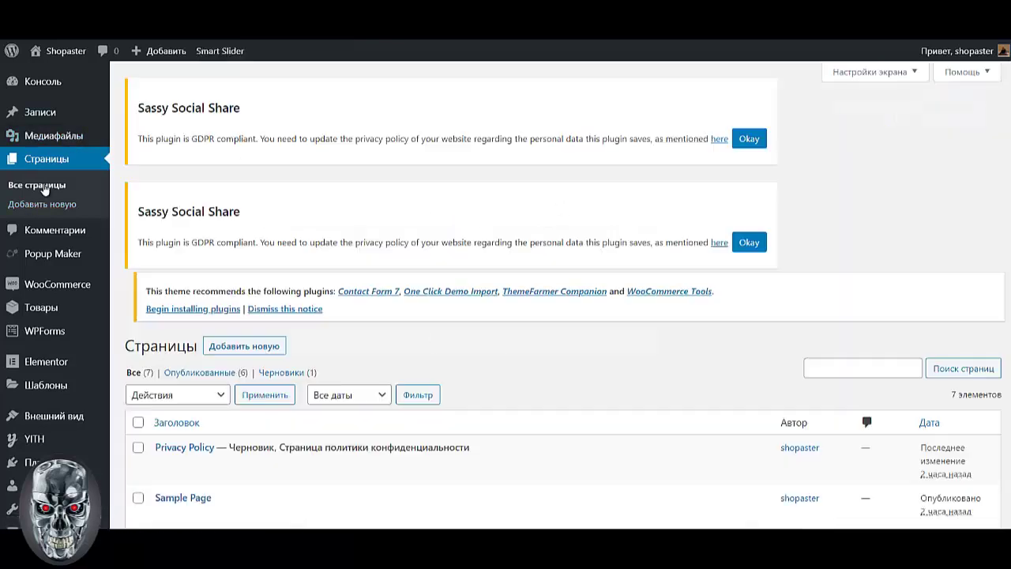
scroll(203, 361, down, 5)
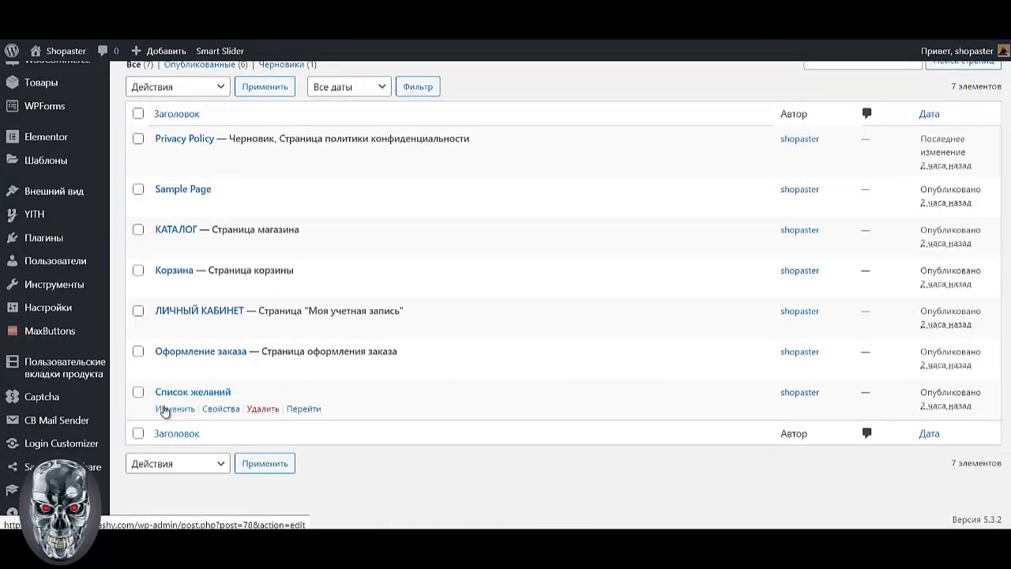
click(166, 409)
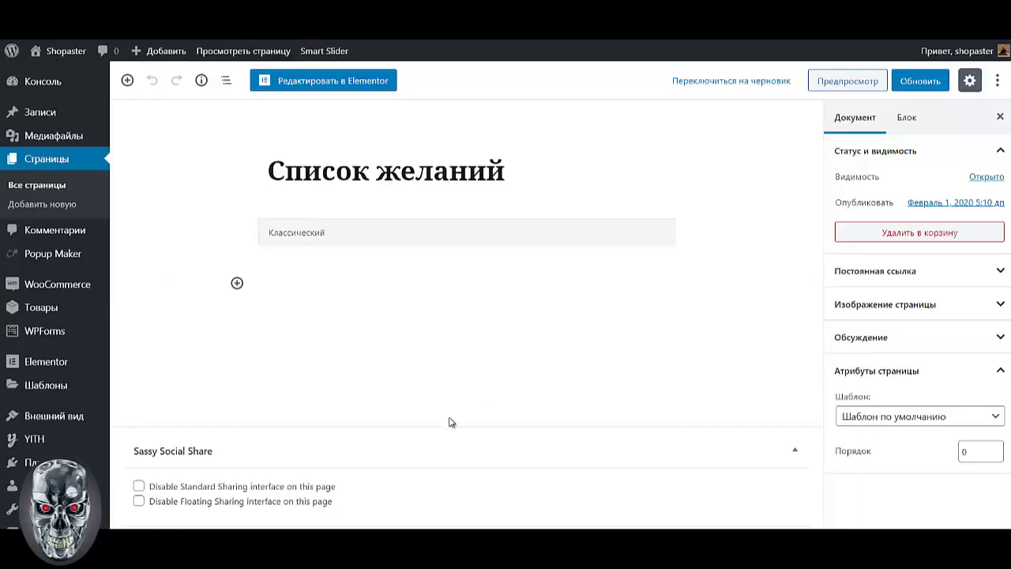
click(520, 170)
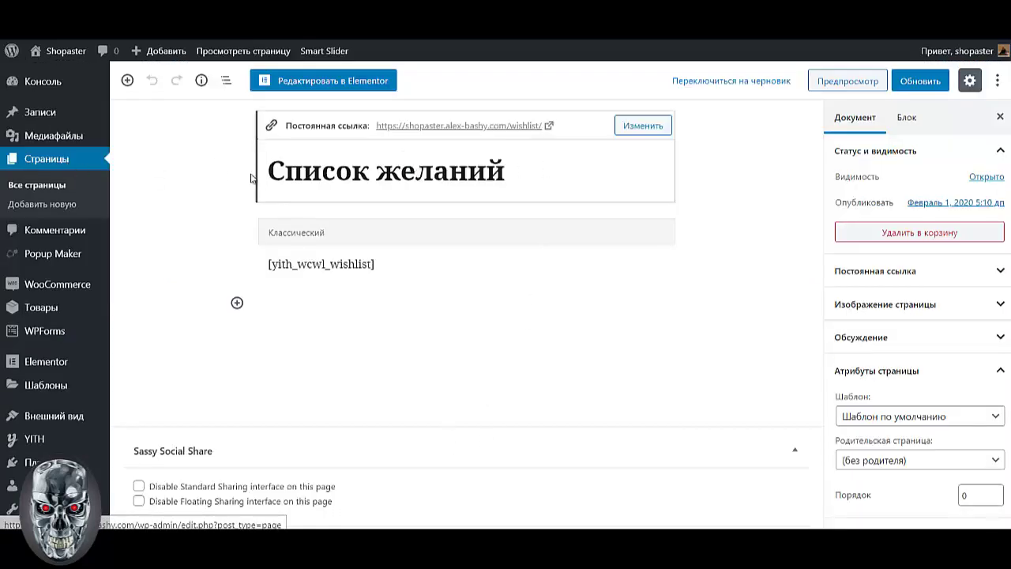
drag(530, 171, 114, 180)
text(И)
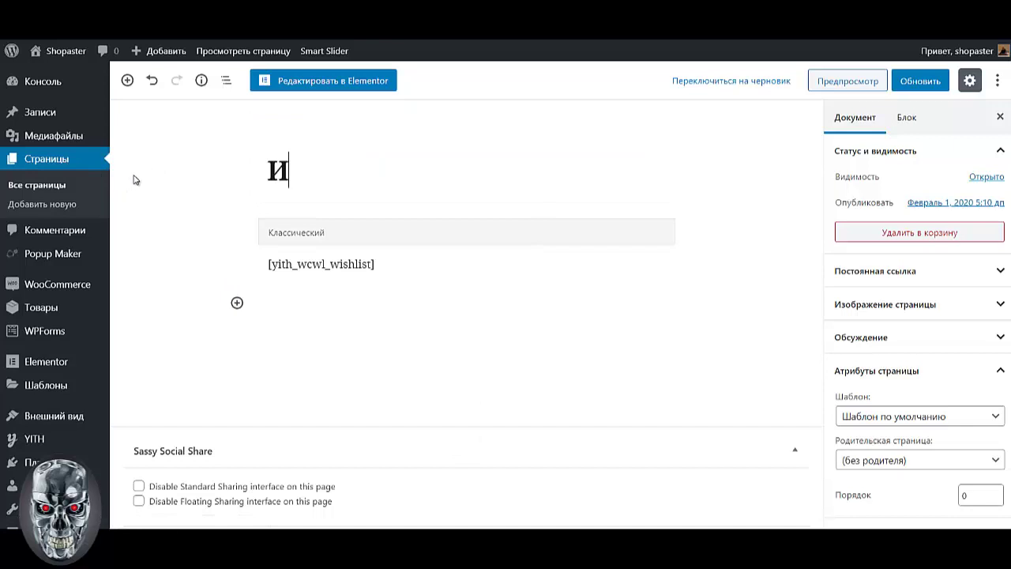
text(ЗБРАННОЕ)
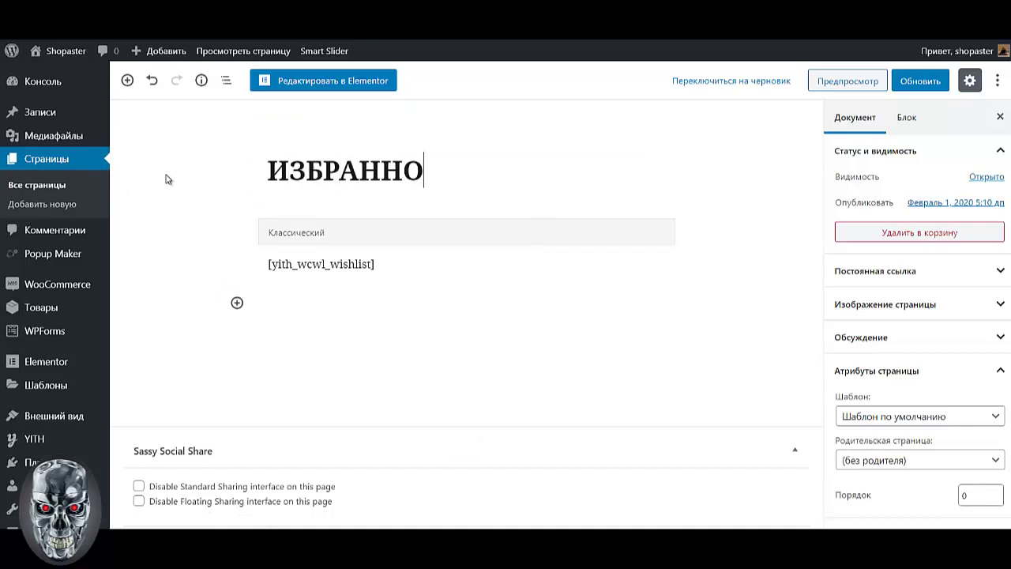
click(920, 81)
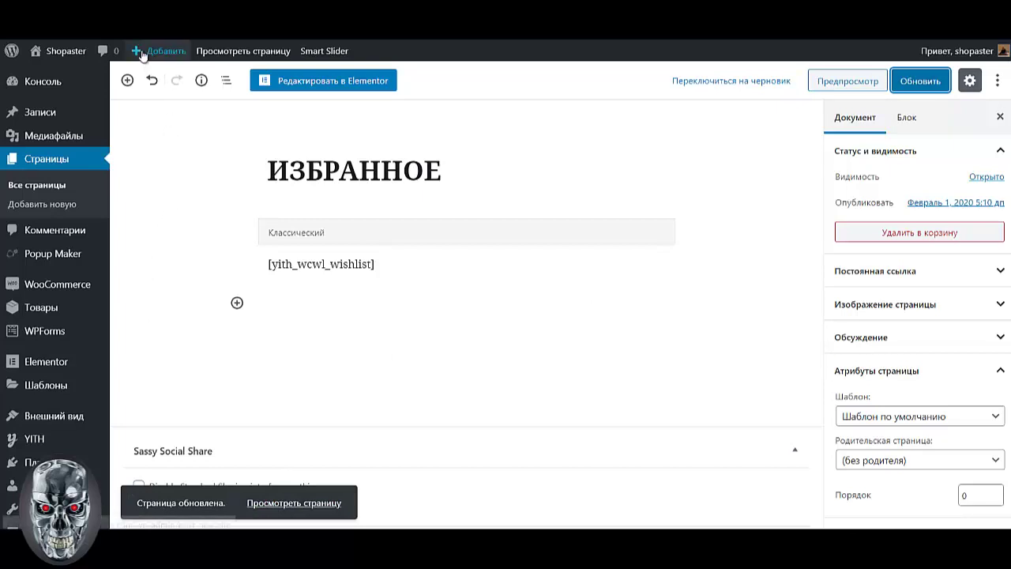
Create a new page titled О МАГАЗИНЕ and publish it.
mouse_move(138, 53)
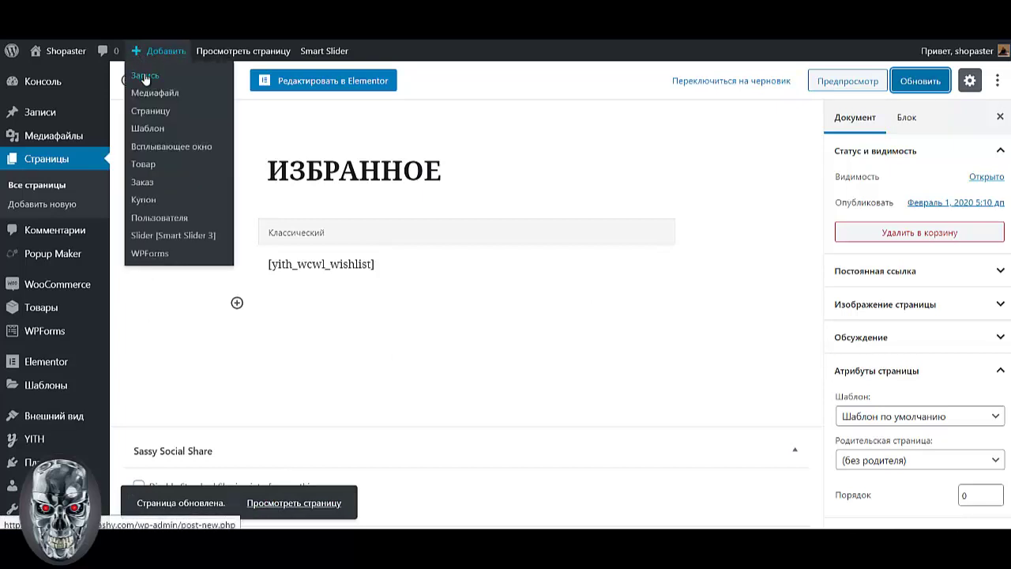
click(152, 124)
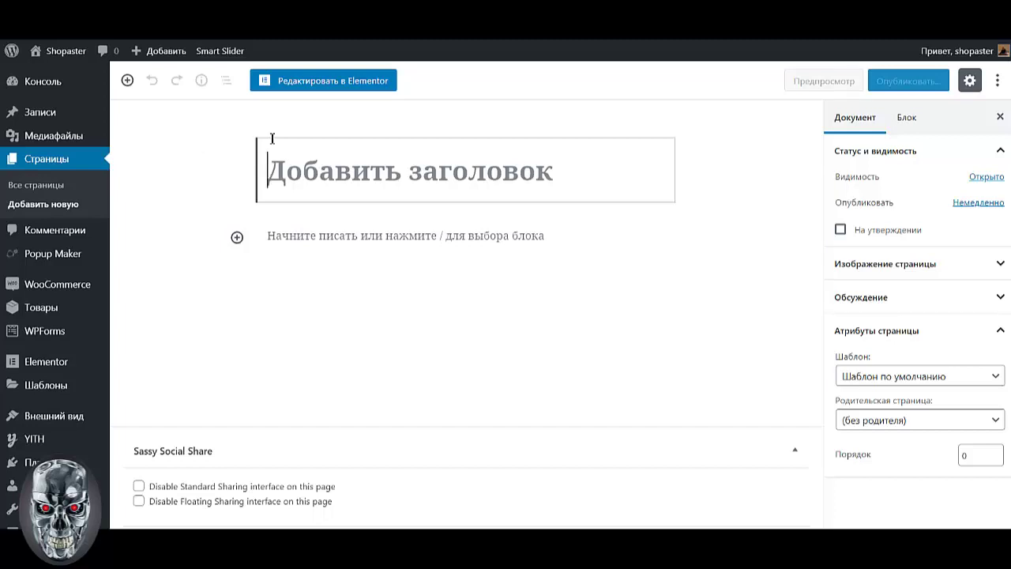
text(О МА)
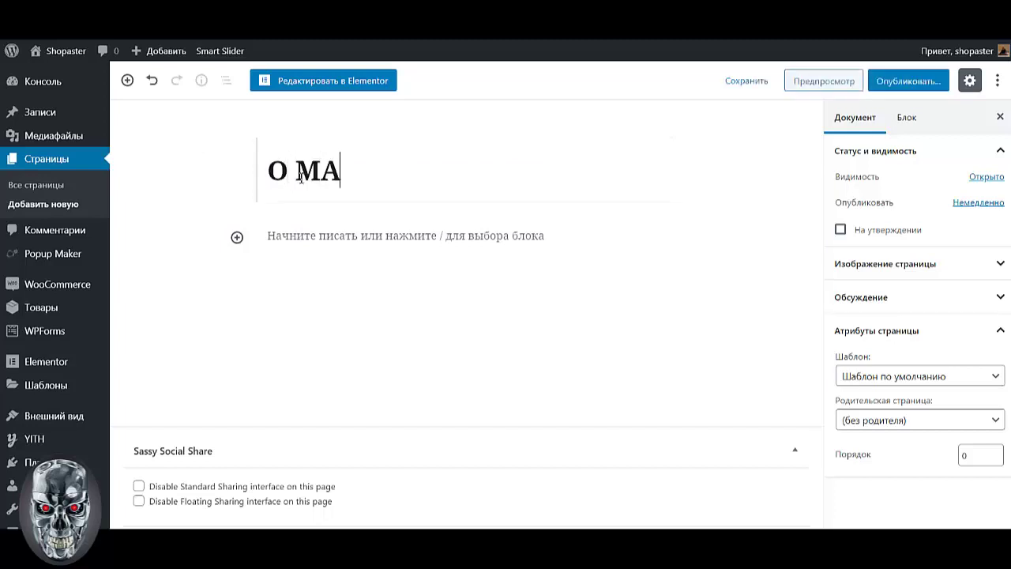
text(ГАЗИНЕ)
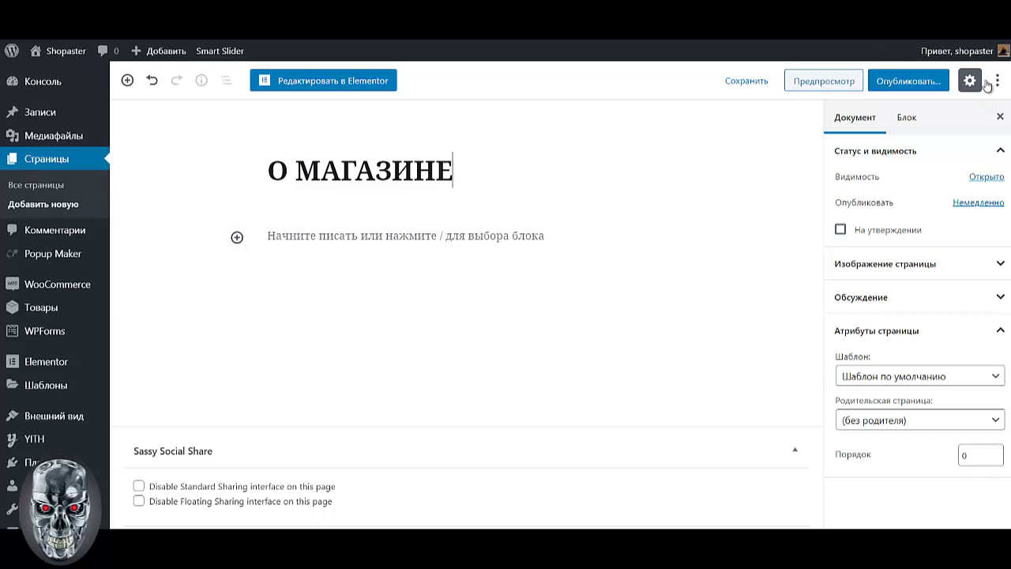
click(888, 82)
click(898, 82)
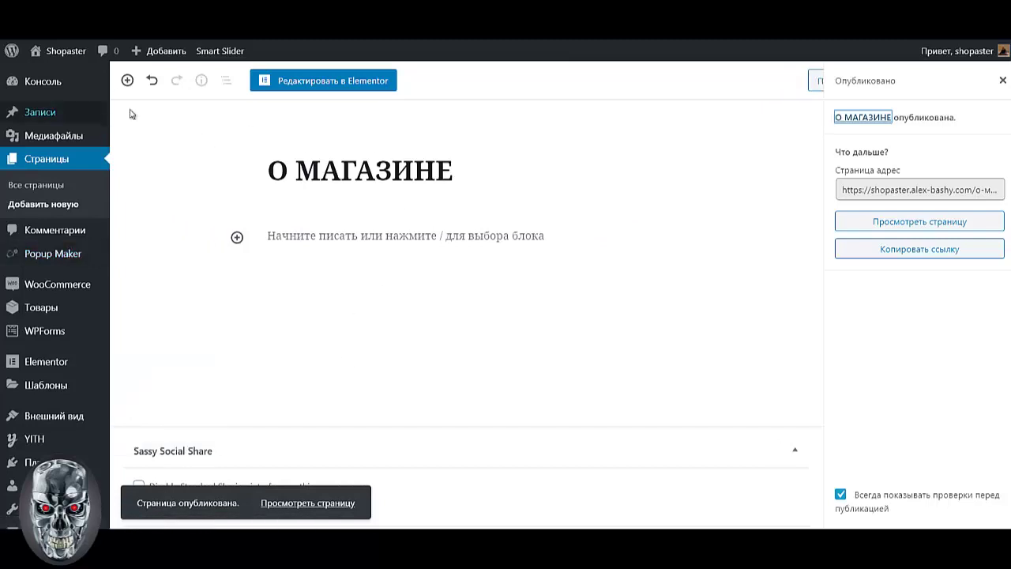
Add another new page titled ДОСТАВКА И ОПЛАТА and publish it.
click(156, 111)
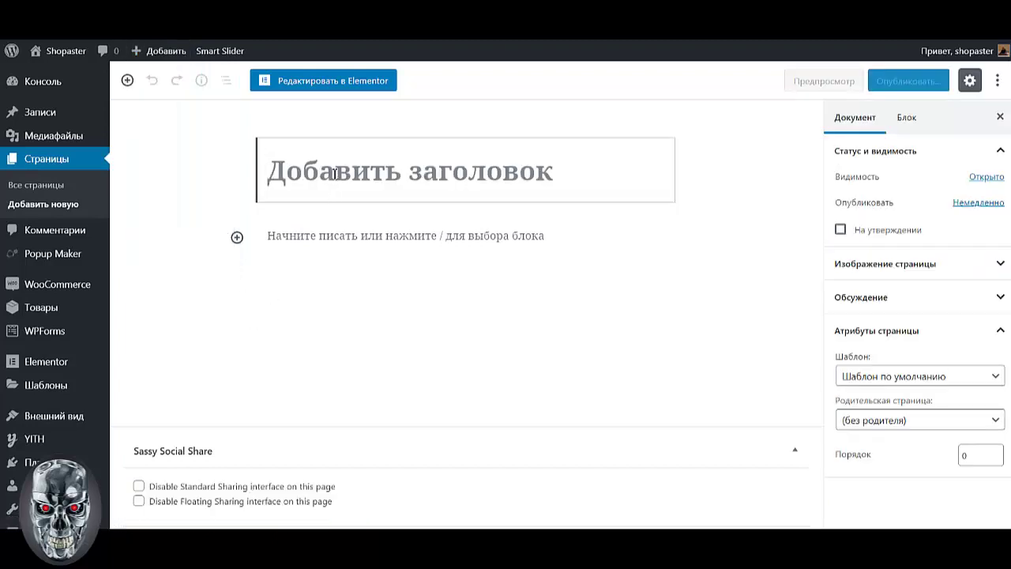
text(Доставка и )
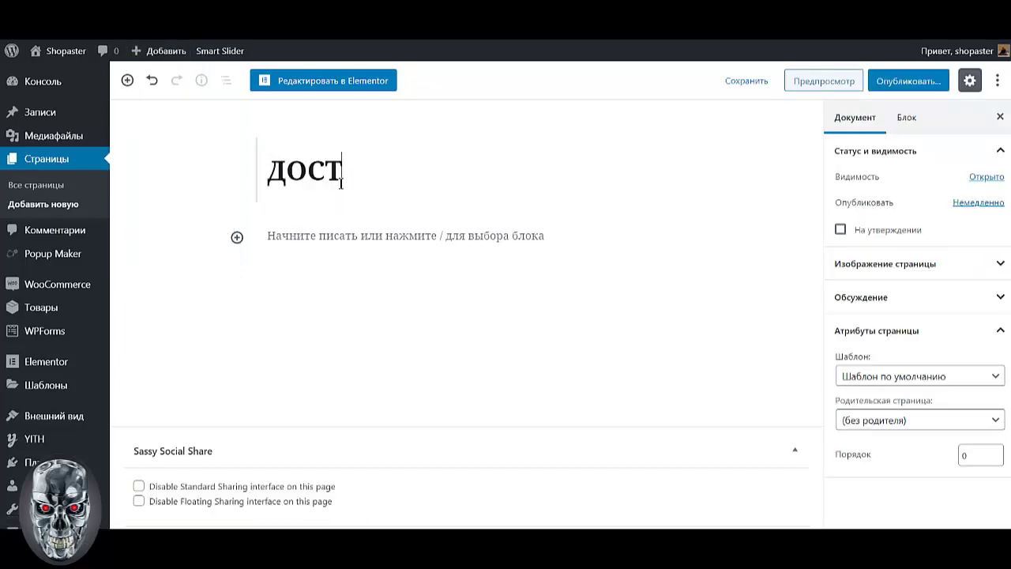
text(оплат)
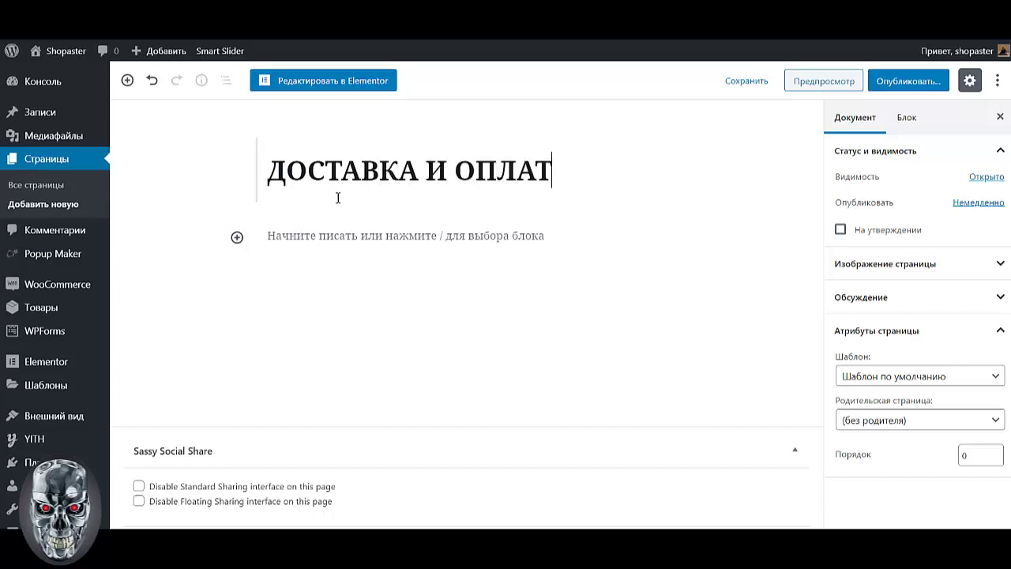
text(а)
click(907, 80)
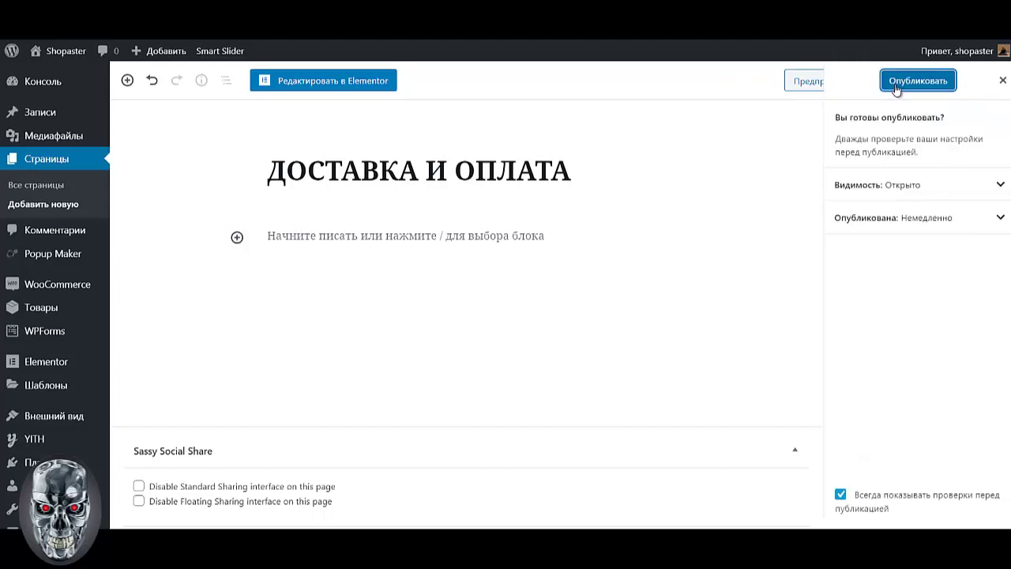
click(904, 81)
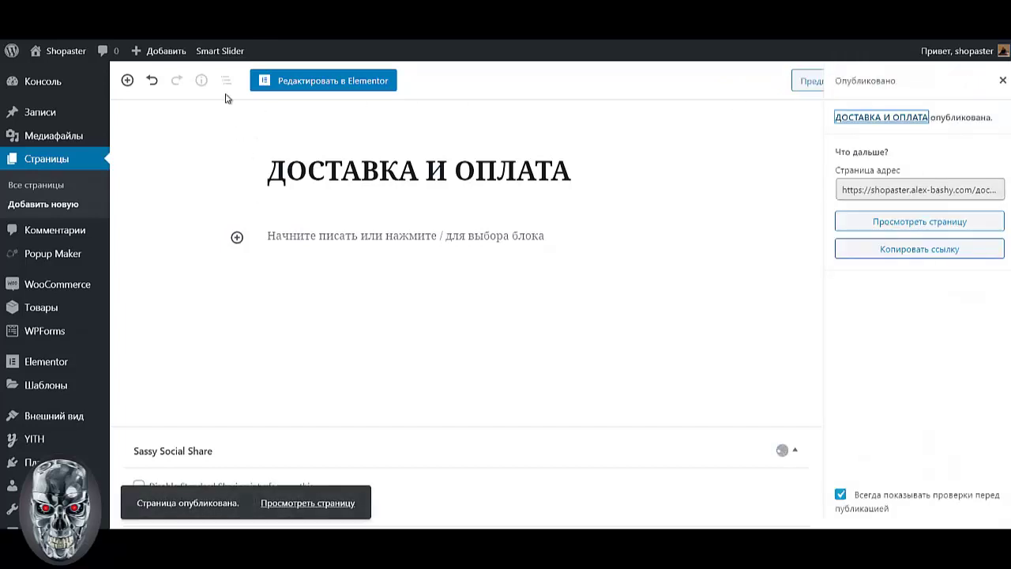
Add a new page titled КОНТАКТЫ and publish it.
mouse_move(142, 51)
click(146, 114)
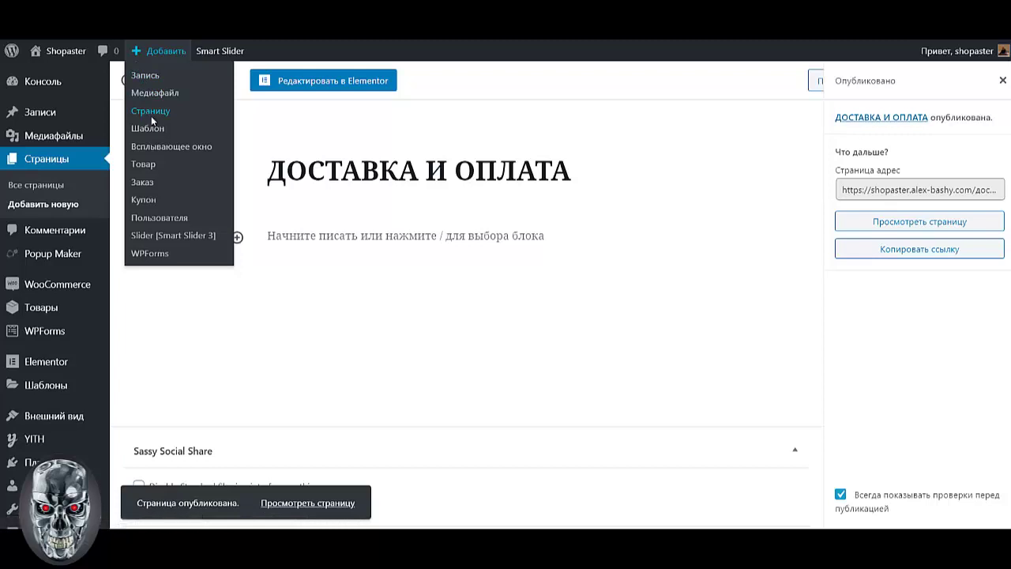
text(КОН)
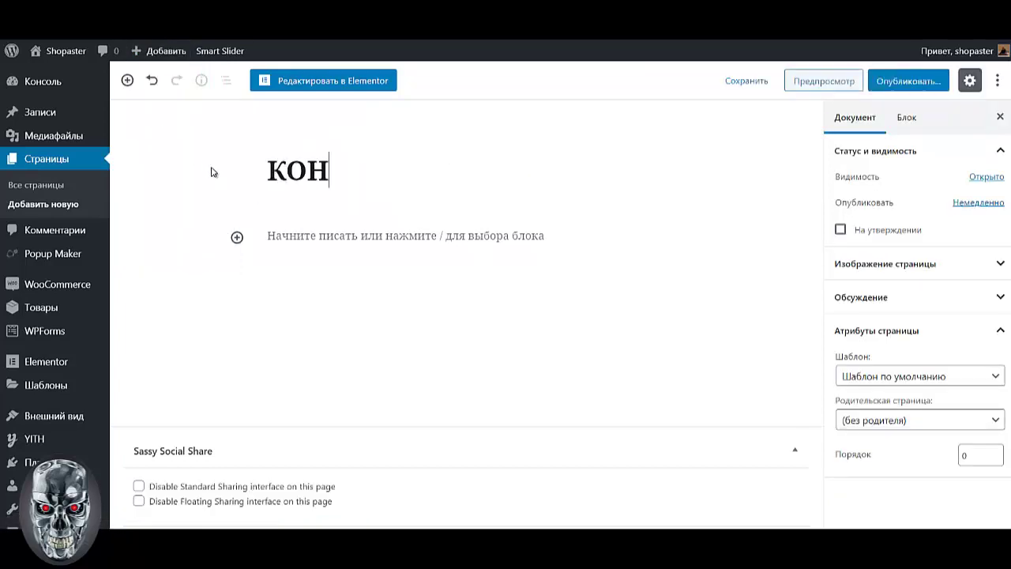
text(ТАКТ)
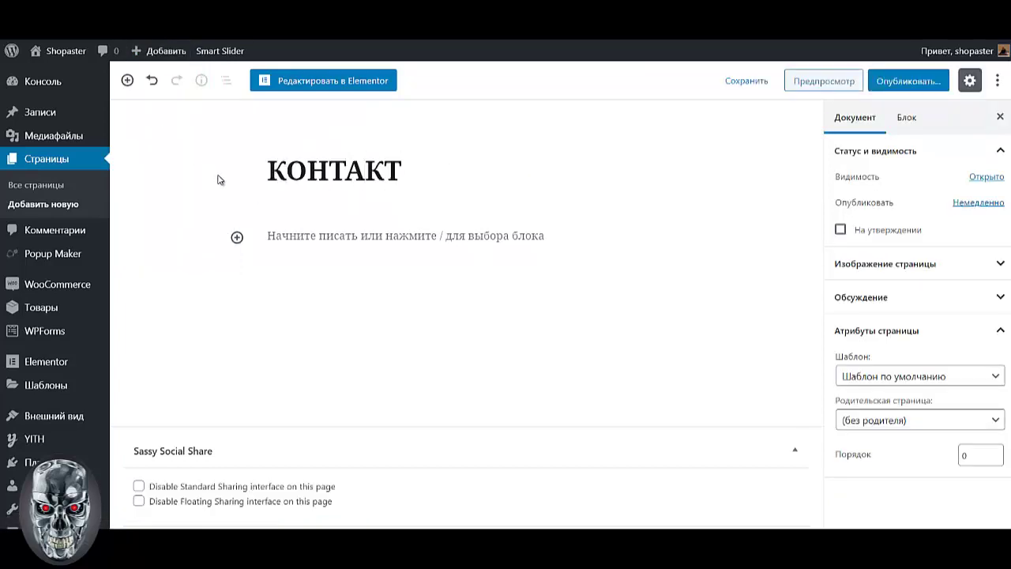
text(Ы)
click(906, 79)
click(903, 78)
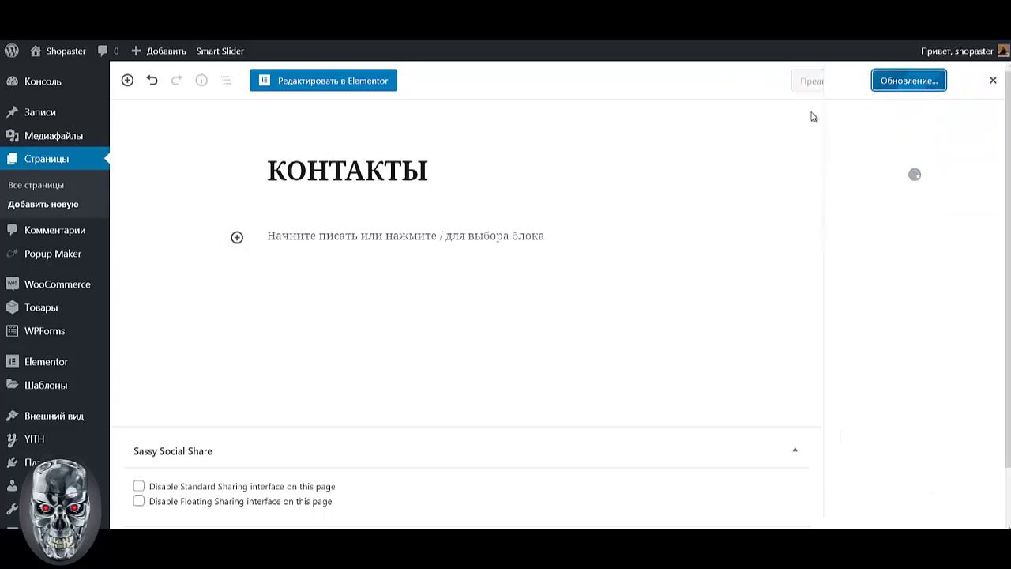
Open the Privacy Policy draft from the list of all pages and delete all content blocks below its title.
click(23, 191)
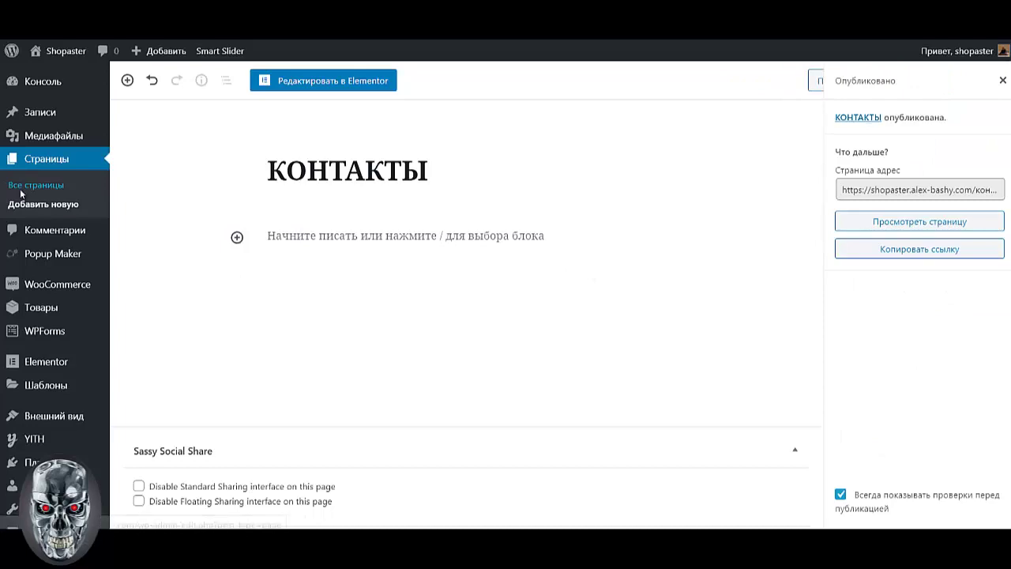
scroll(322, 286, down, 4)
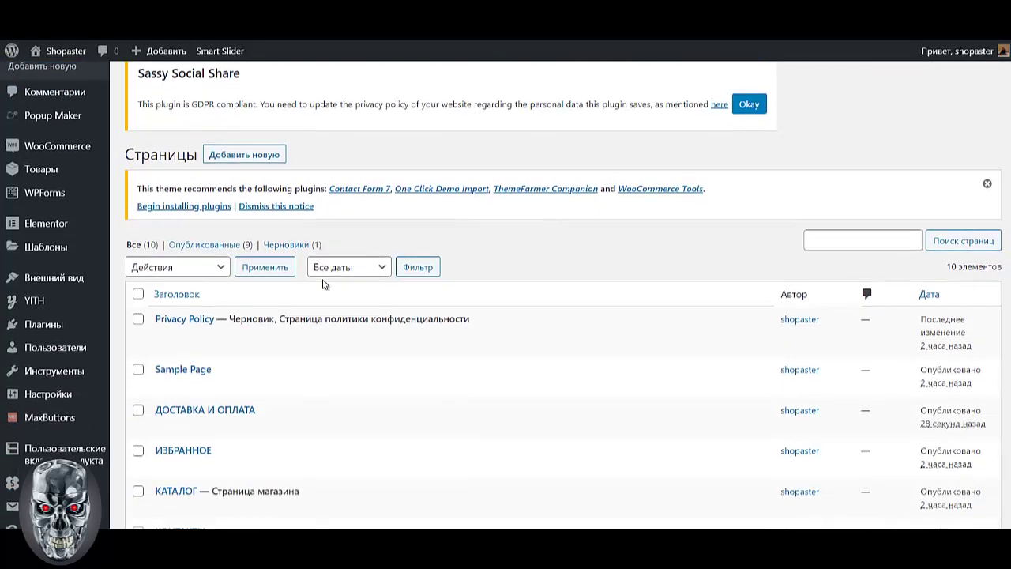
scroll(323, 286, down, 1)
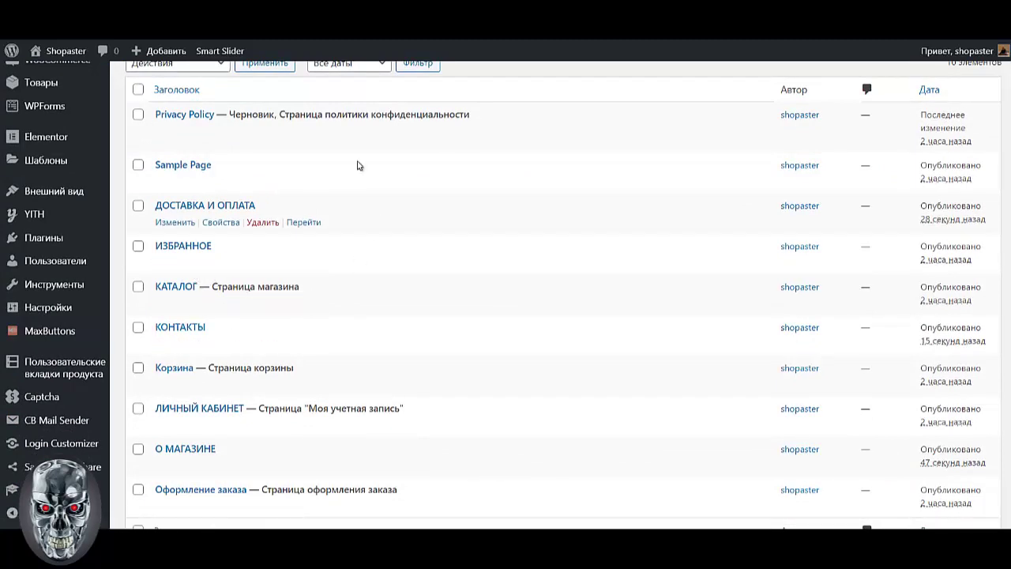
click(175, 131)
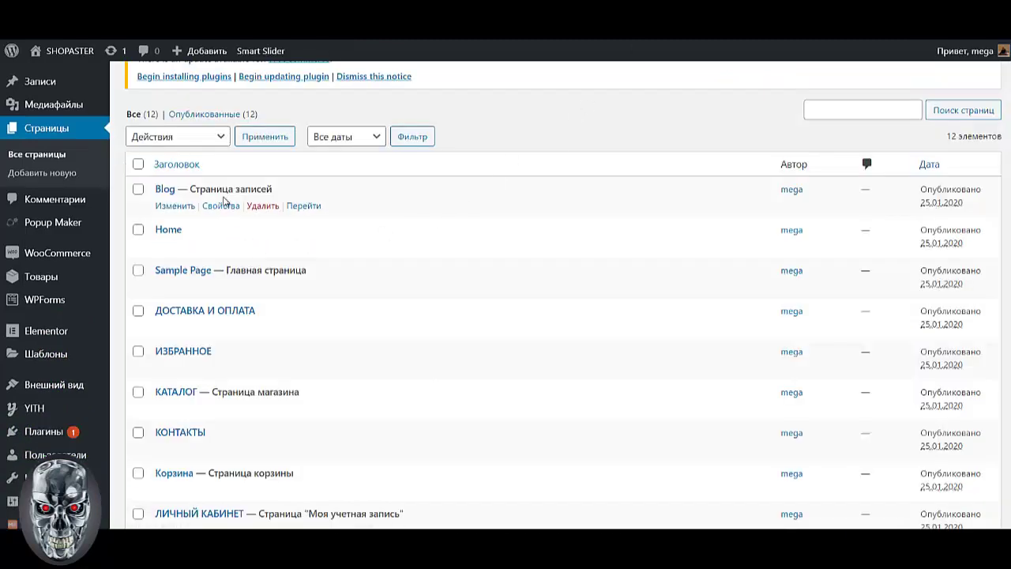
scroll(248, 334, down, 5)
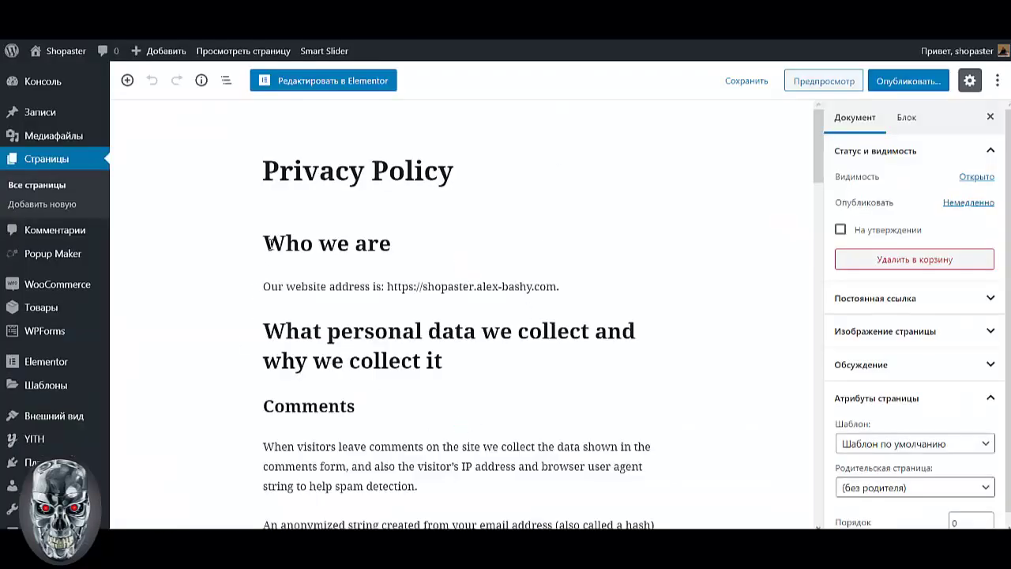
click(267, 240)
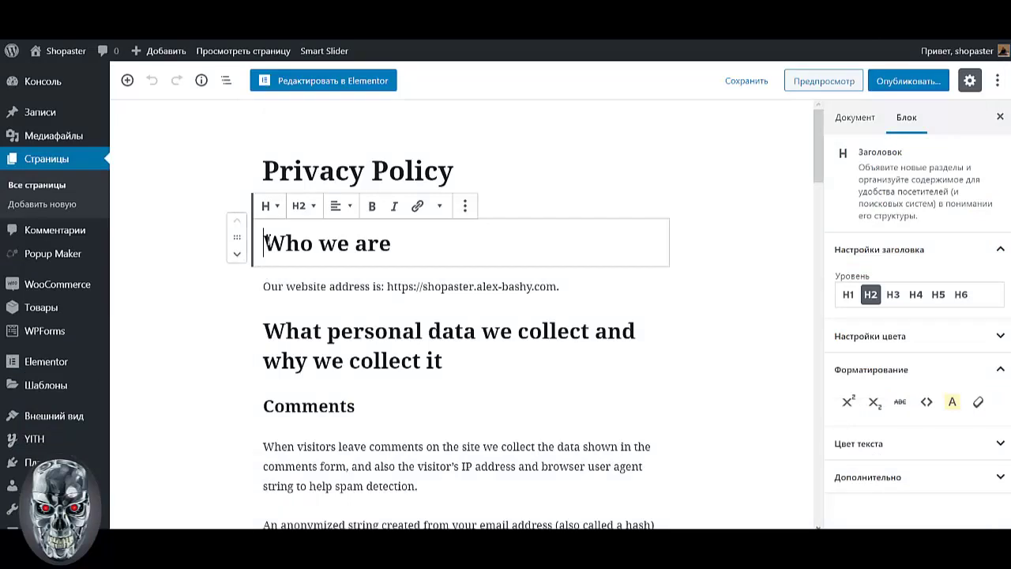
drag(264, 240, 474, 525)
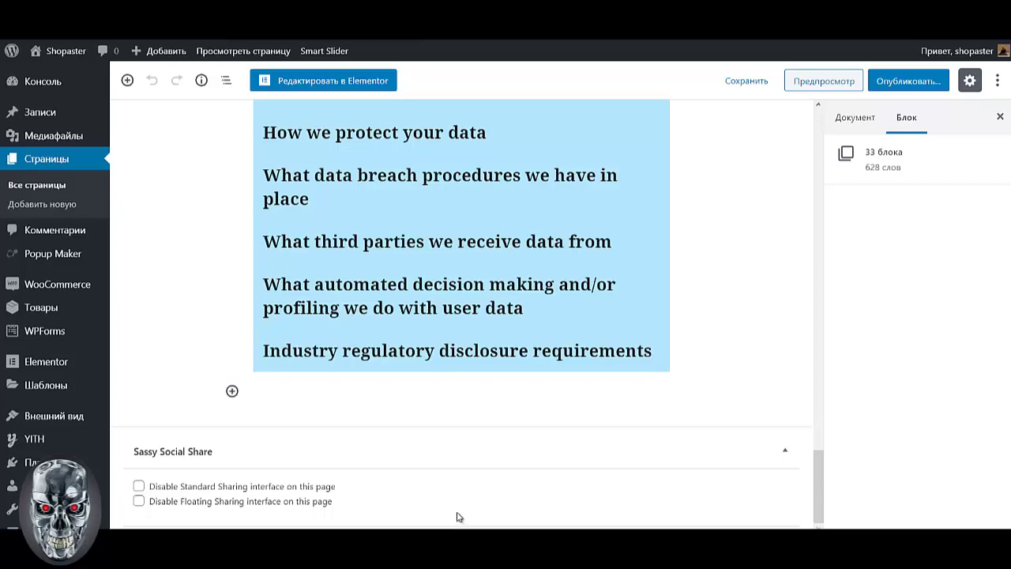
key(Delete)
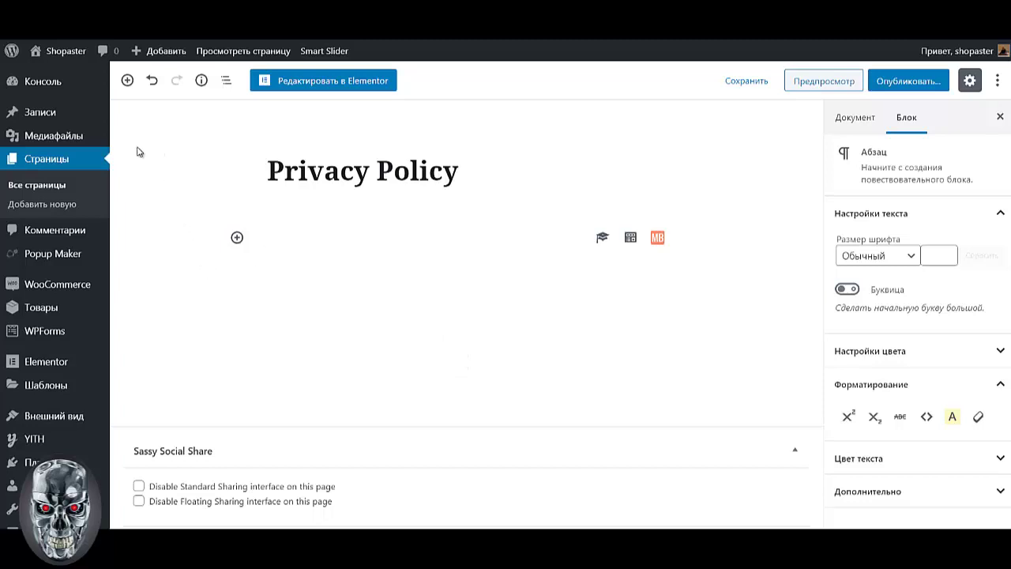
Add a Классический параграф block below the Privacy Policy title and paste the copied Russian privacy policy text into it.
click(126, 80)
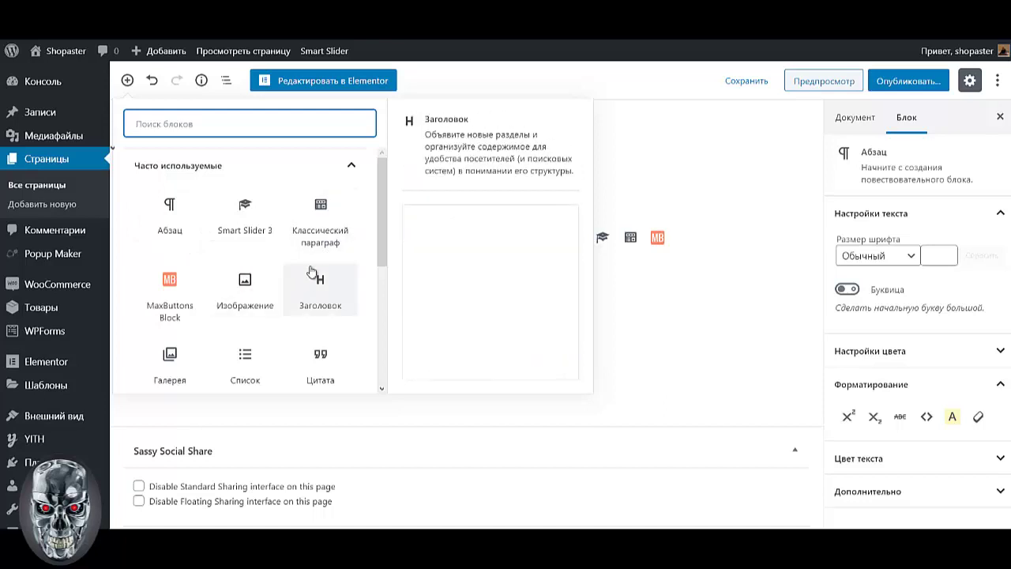
click(326, 229)
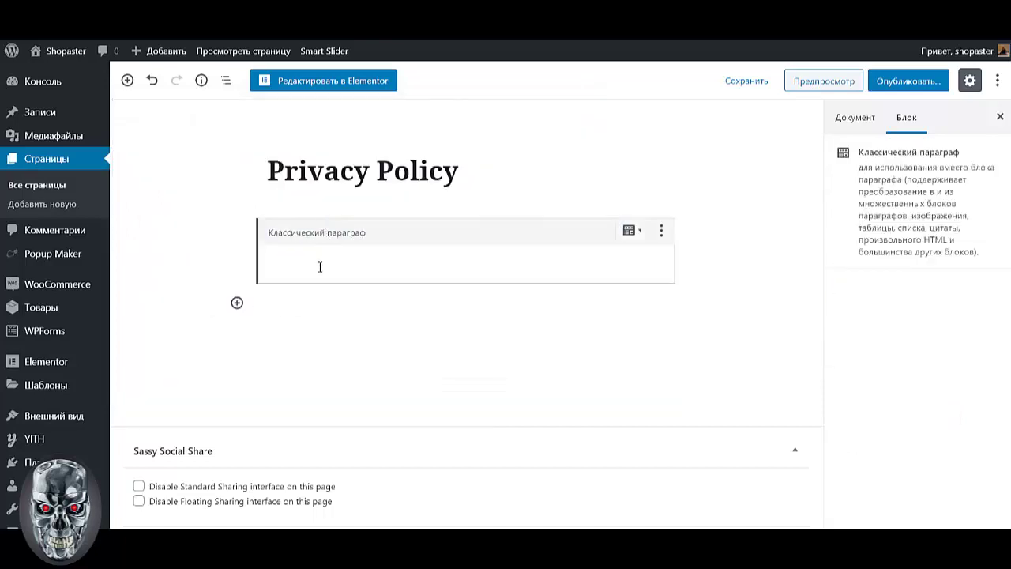
click(320, 266)
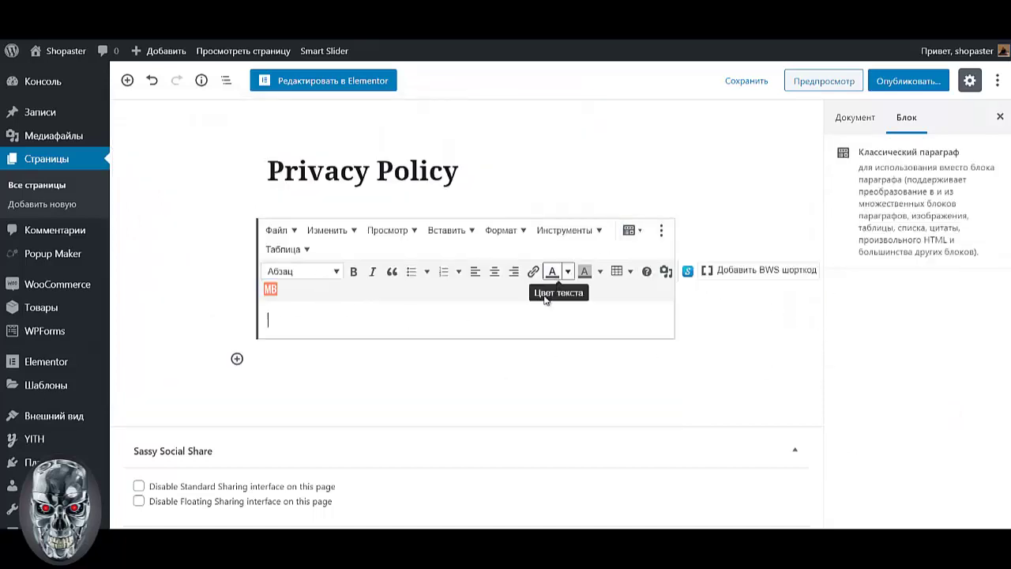
mouse_move(545, 351)
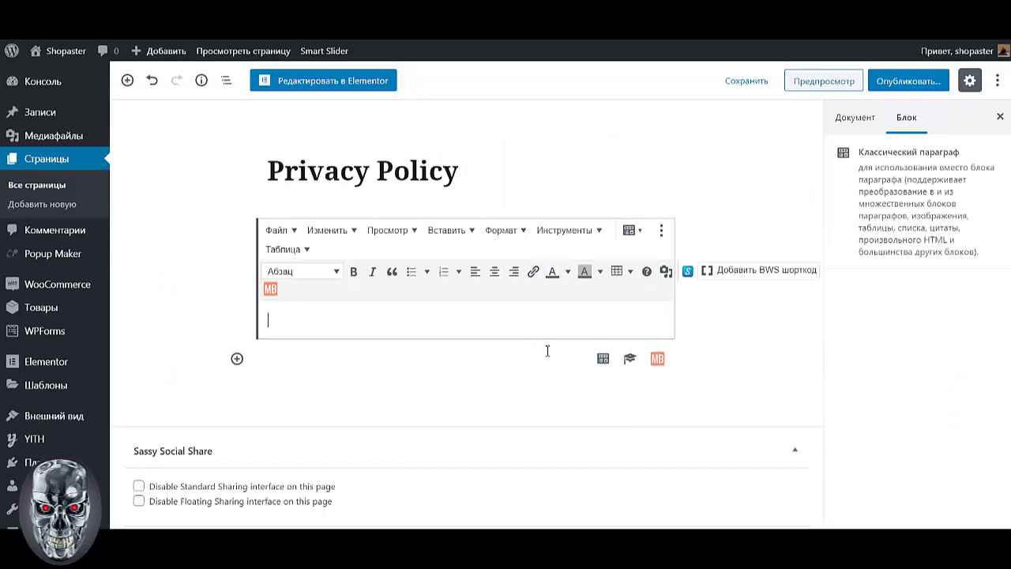
key(ctrl+v)
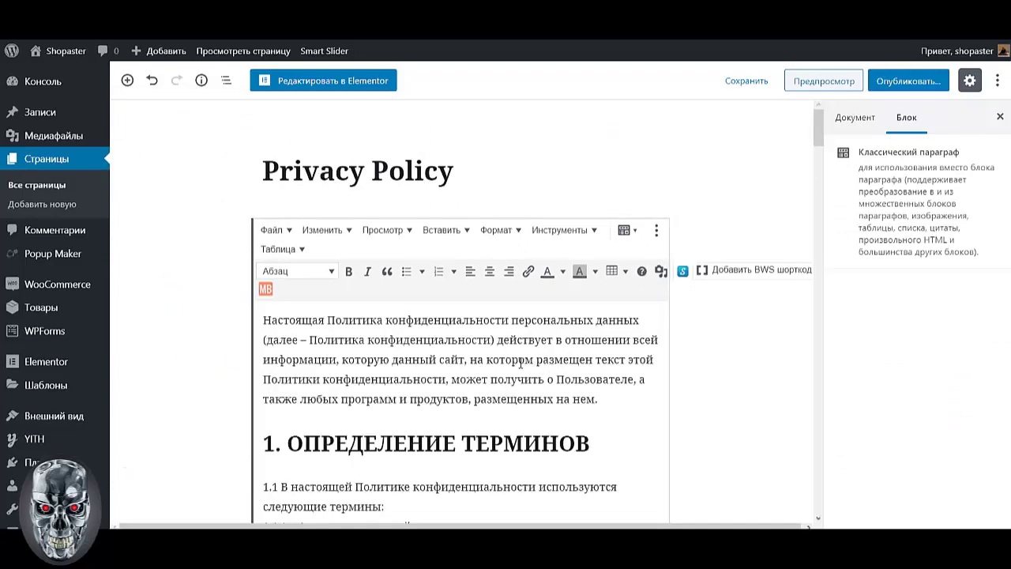
Select all the pasted policy text in the block and set its text colour to black.
right_click(608, 363)
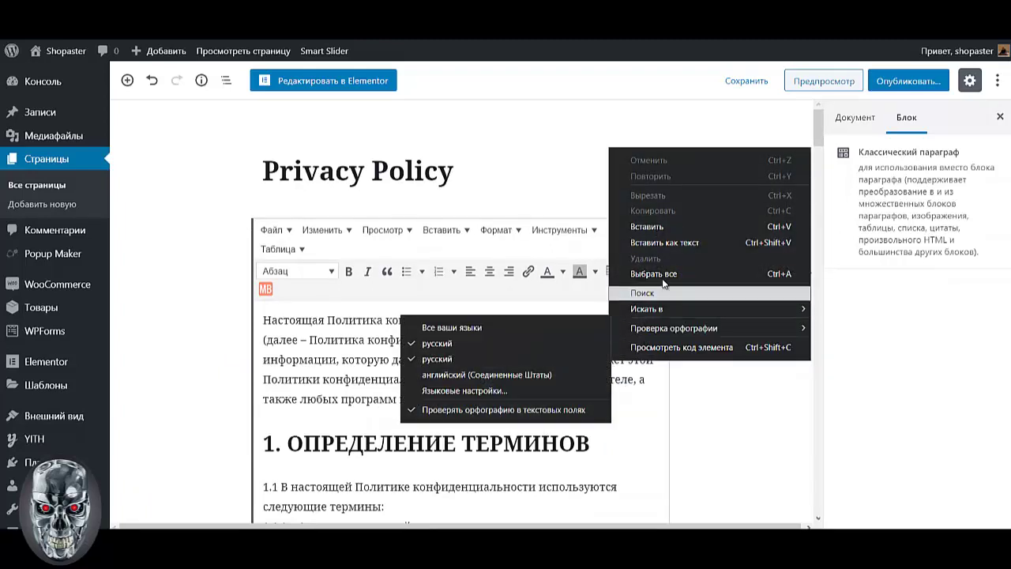
key(Escape)
key(ctrl+a)
click(562, 270)
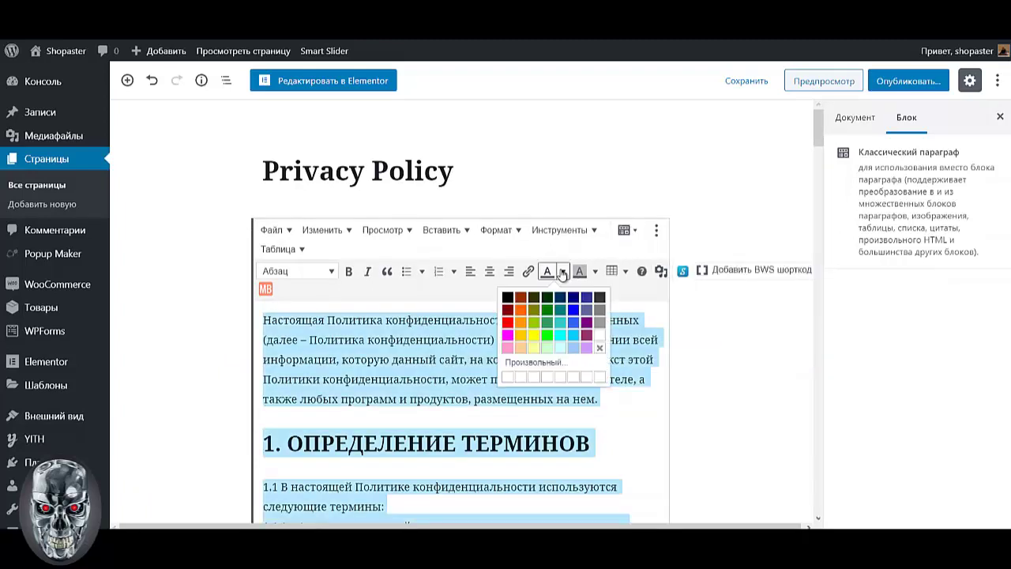
click(507, 296)
click(510, 316)
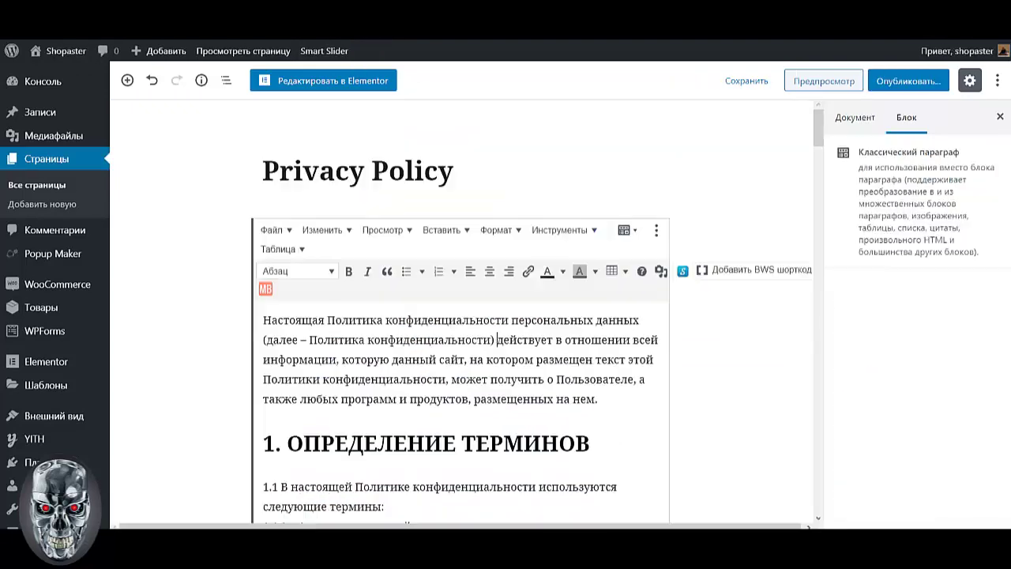
Replace the page title with Политика конфиденциальности and publish the page.
click(453, 170)
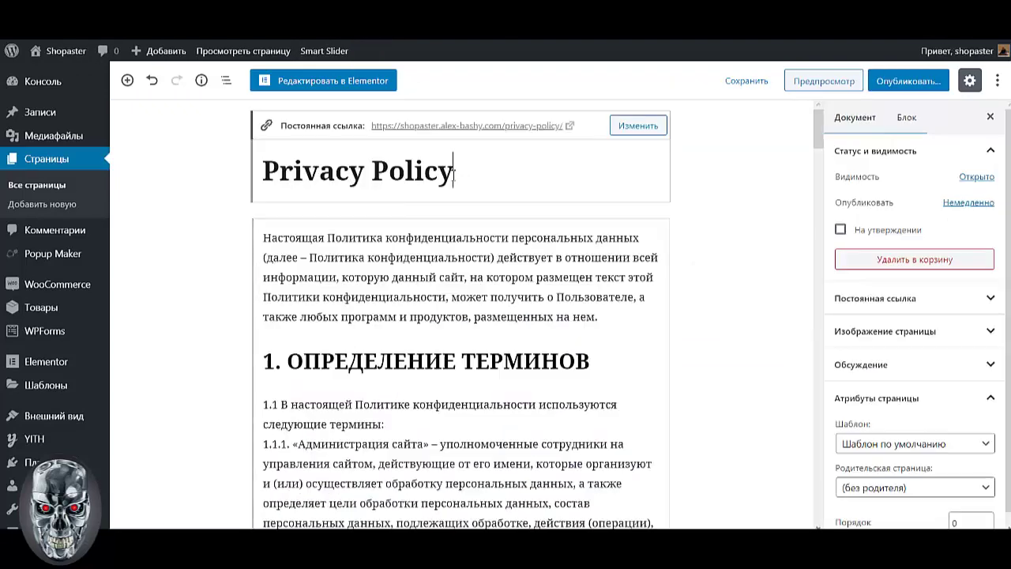
drag(453, 171, 259, 169)
key(BackSpace)
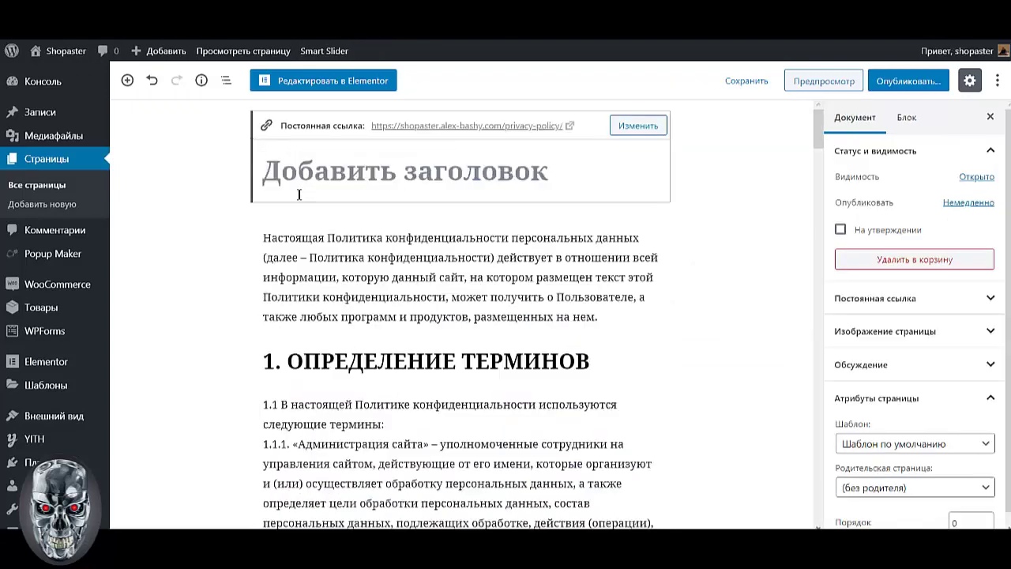
text(Политика конфиденциальности)
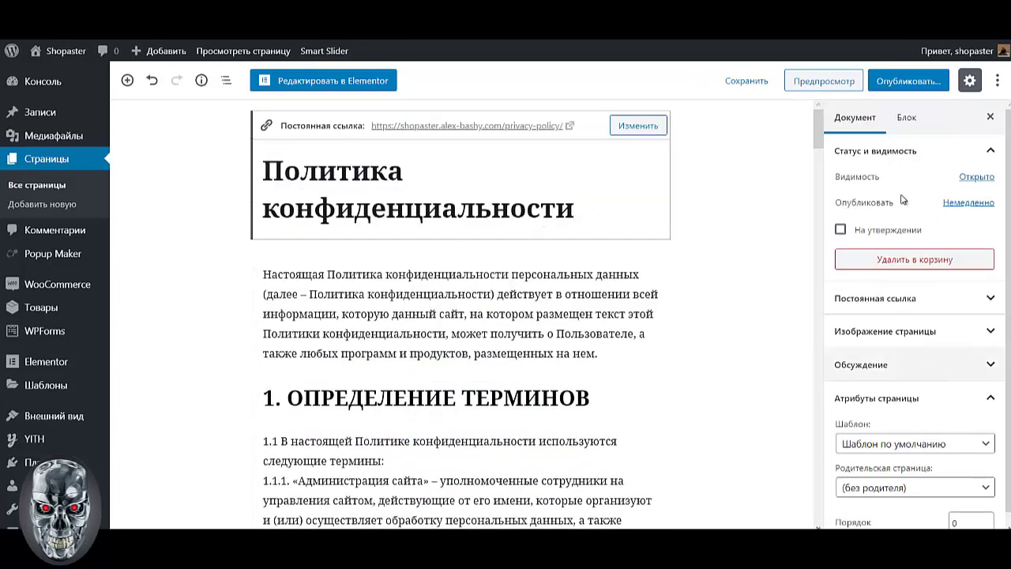
click(910, 81)
click(910, 80)
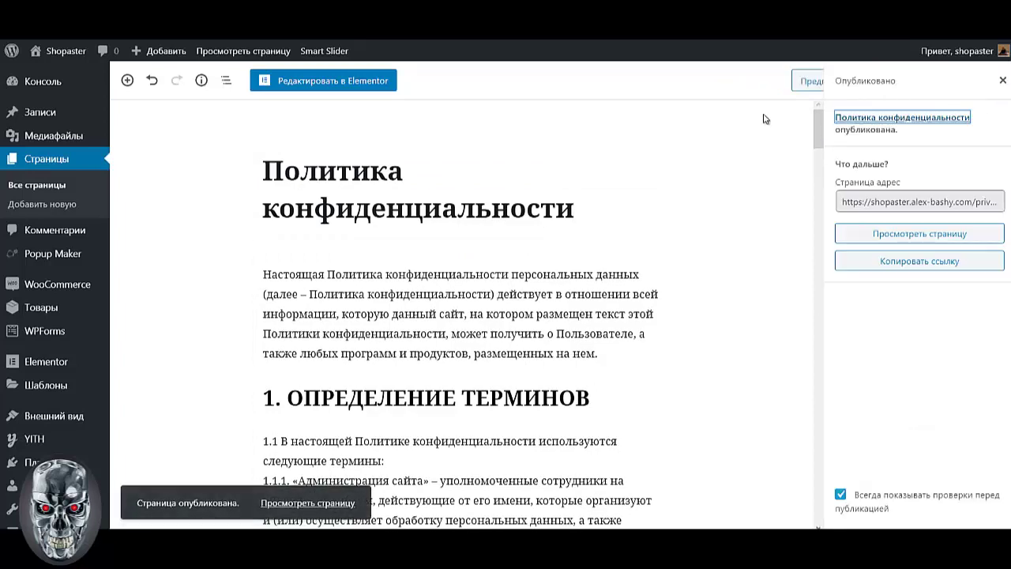
Open the list of all pages and look through the published page titles.
click(65, 186)
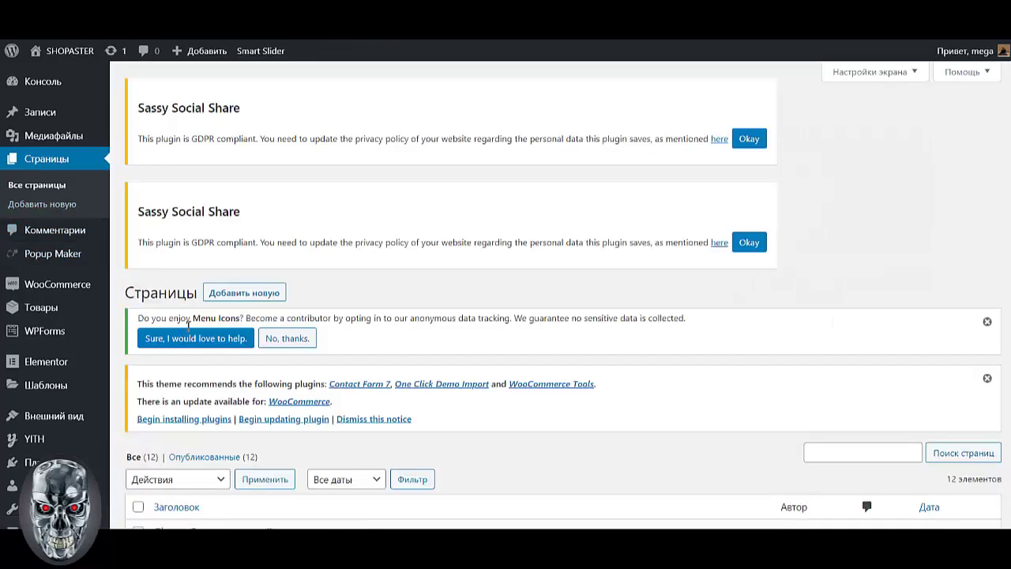
scroll(327, 377, down, 3)
scroll(472, 440, down, 3)
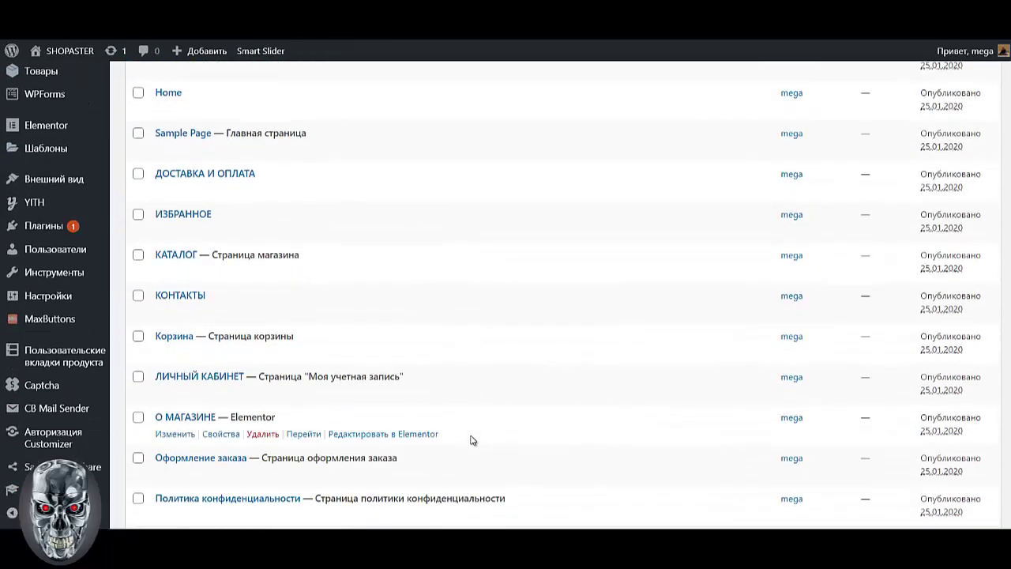
scroll(468, 442, up, 1)
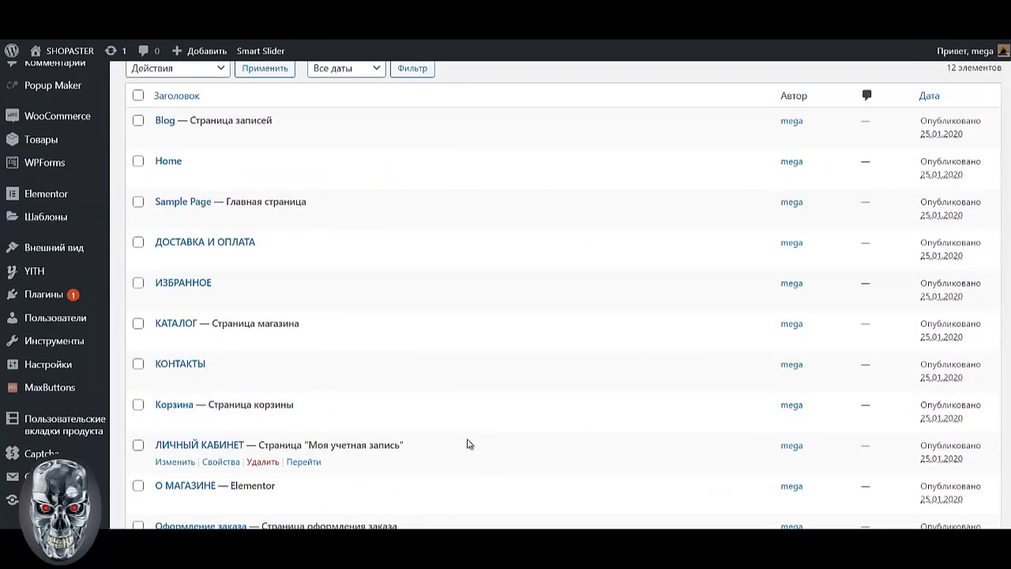